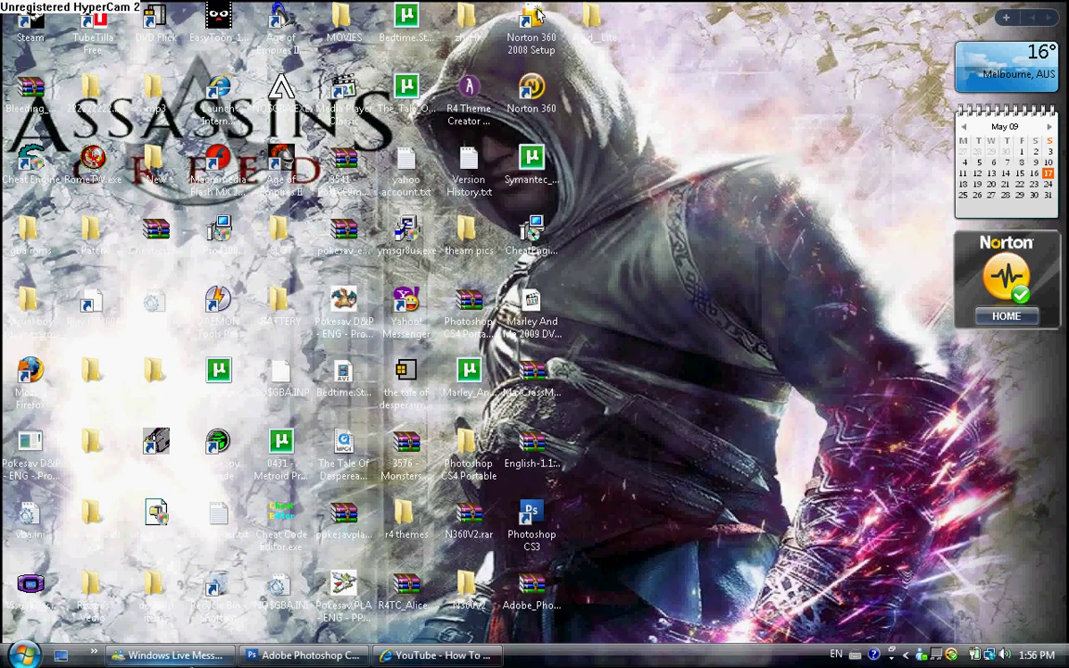
Step: Switch to Photoshop and create a white 1440 × 900 pixel document at 100 pixels/inch, named with the first name followed by "flame"
left_click(301, 655)
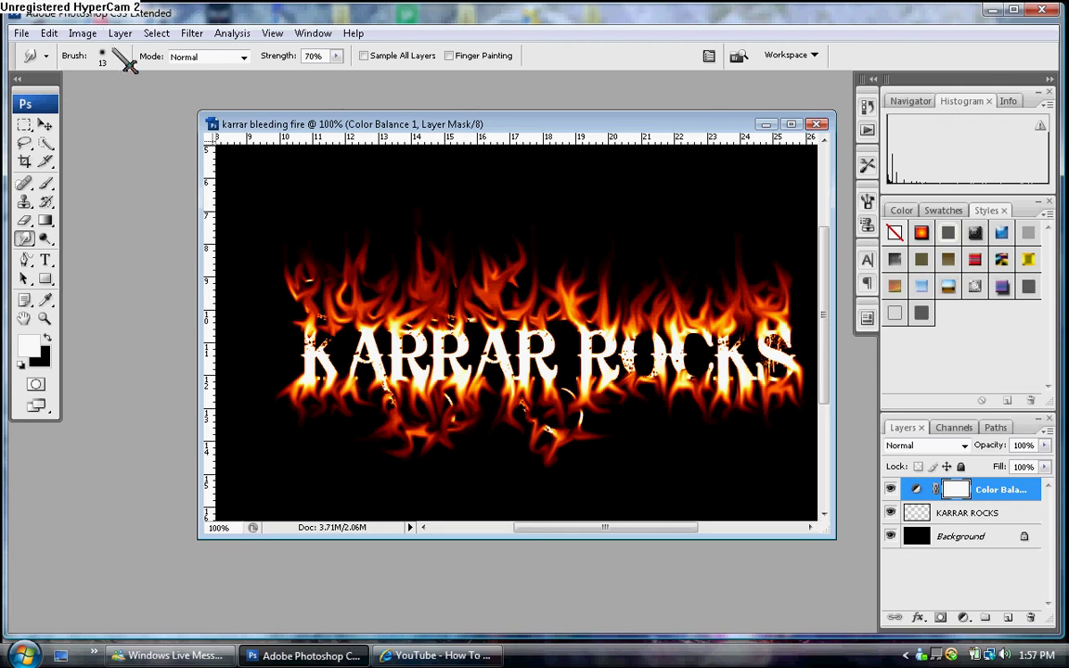
left_click(21, 33)
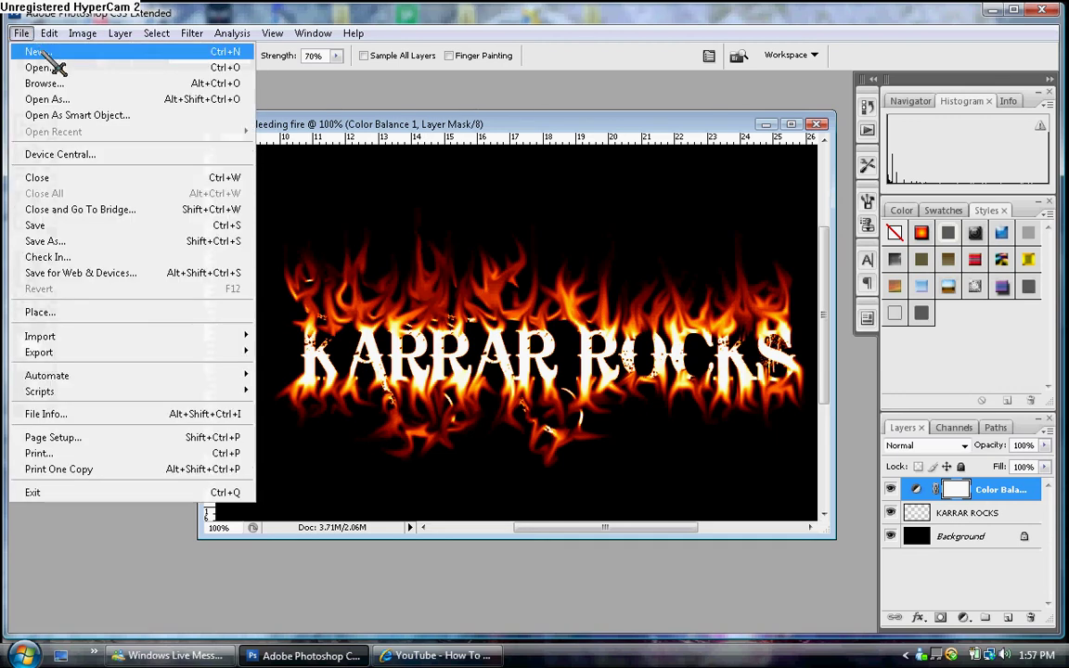
left_click(39, 48)
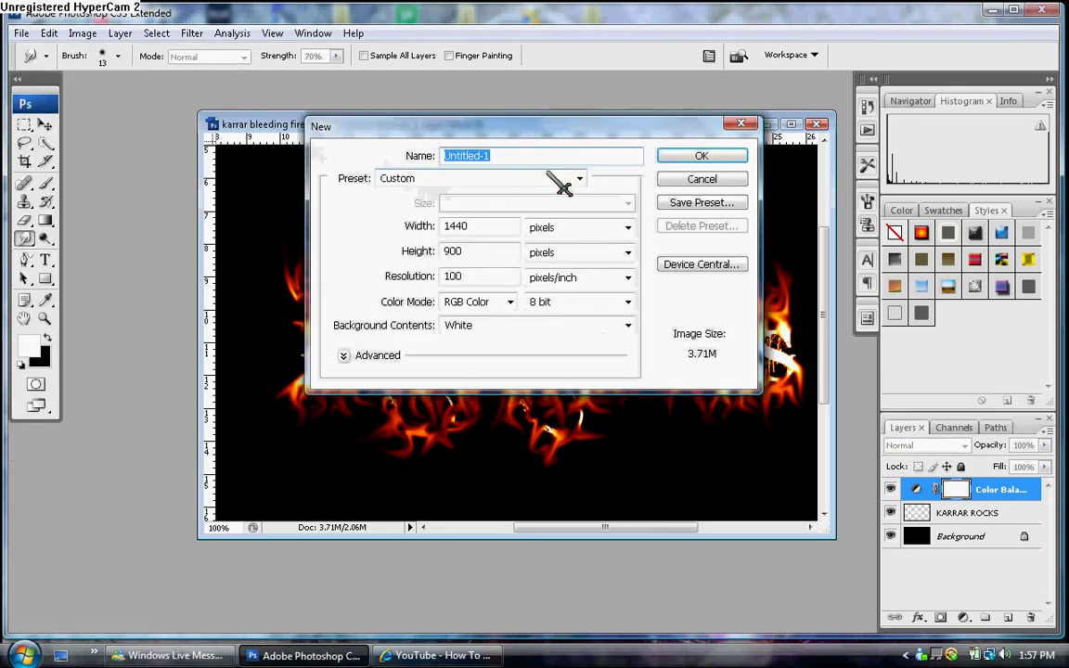
key("BackSpace")
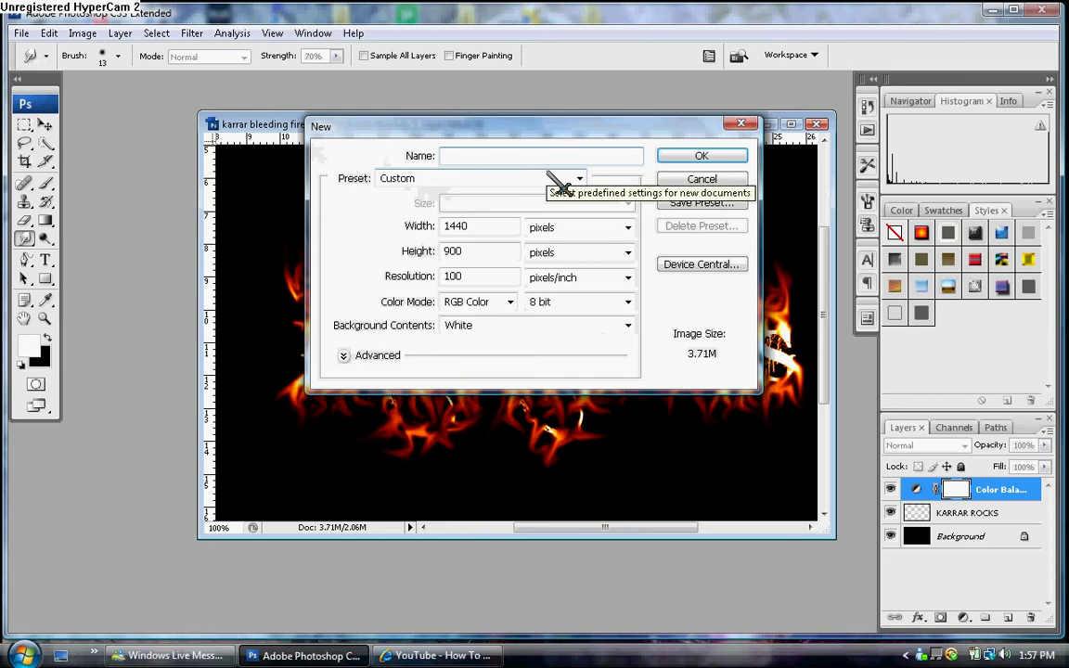
type("kar")
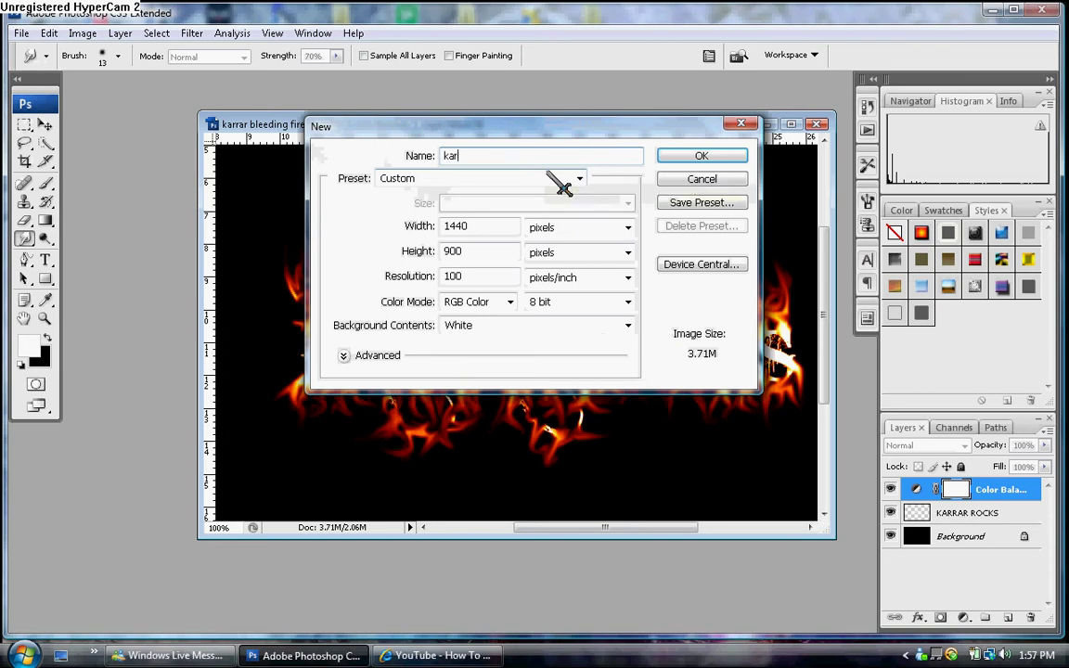
type("rar flame")
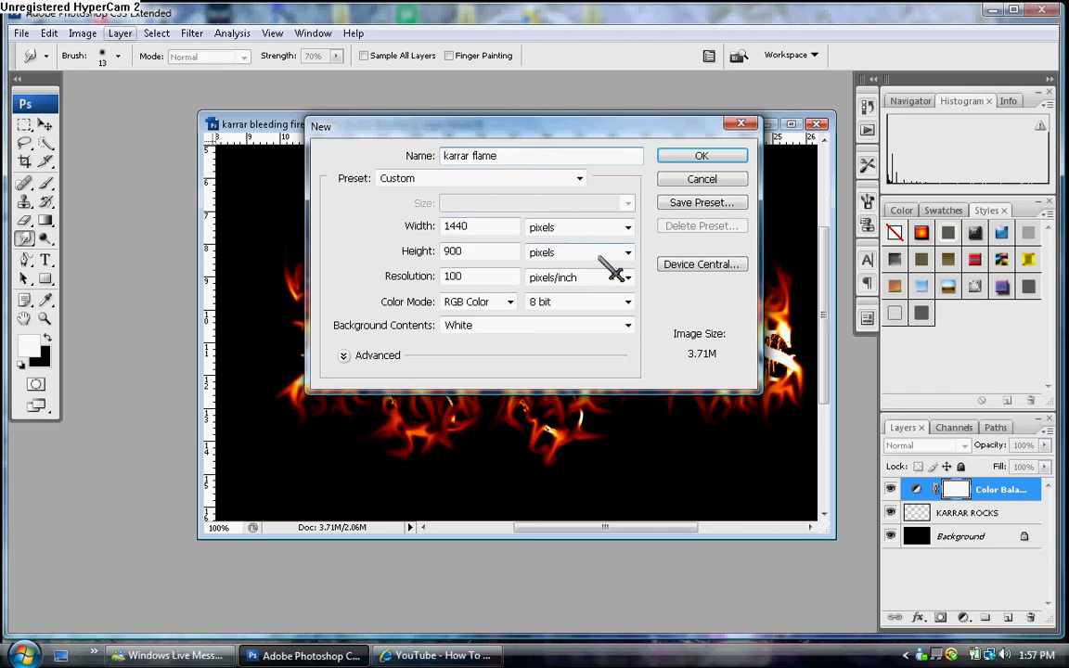
left_click(453, 282)
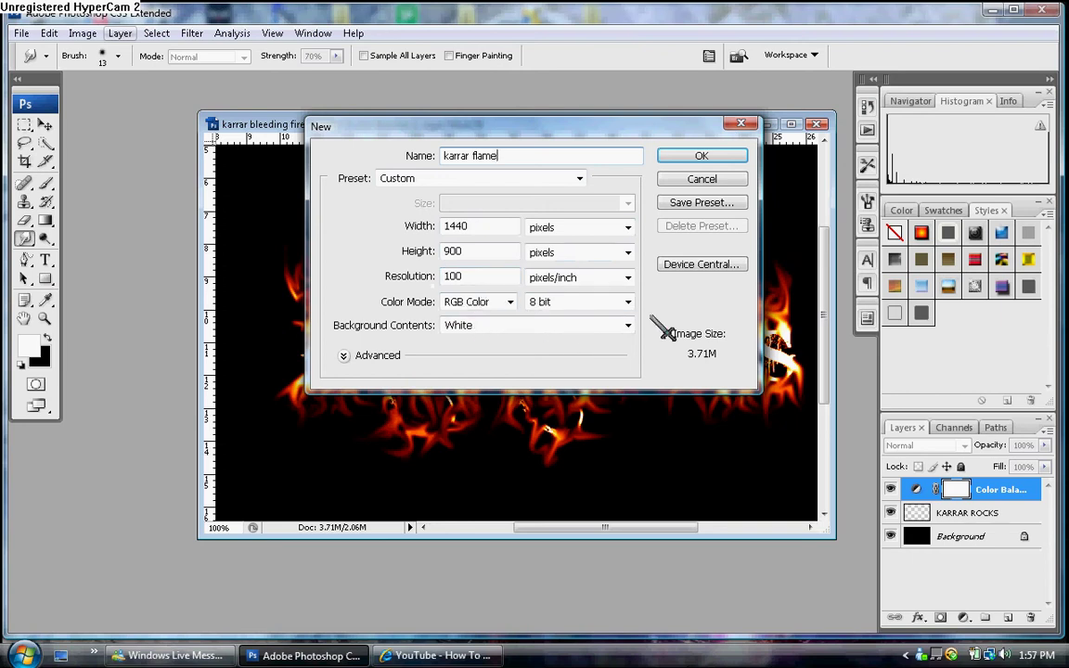
left_click(702, 158)
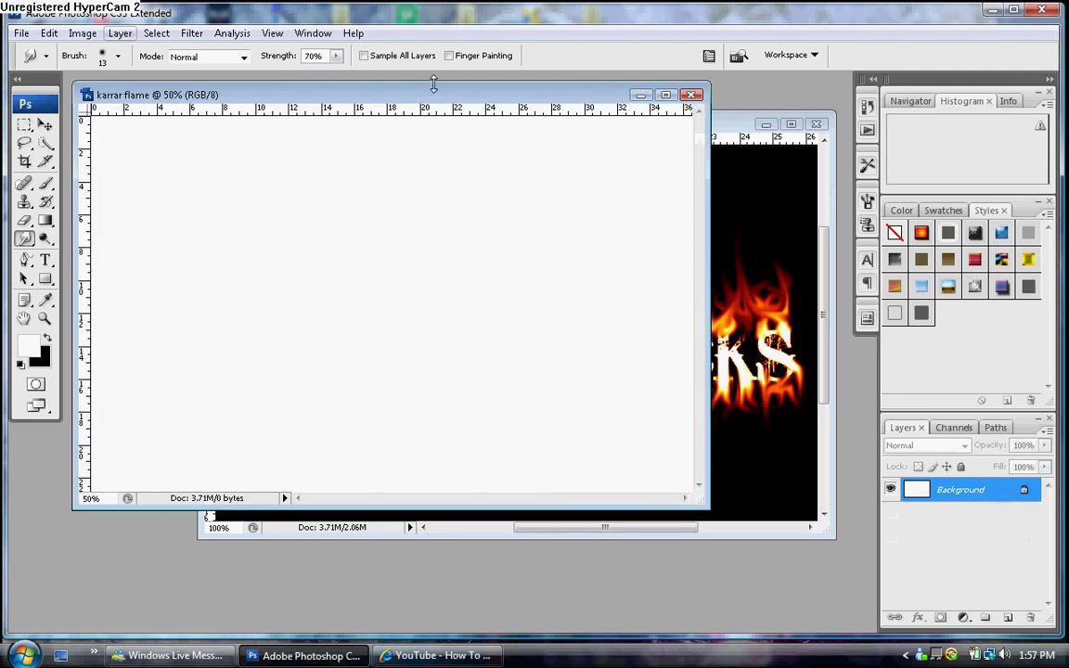
left_click_drag(444, 98, 560, 121)
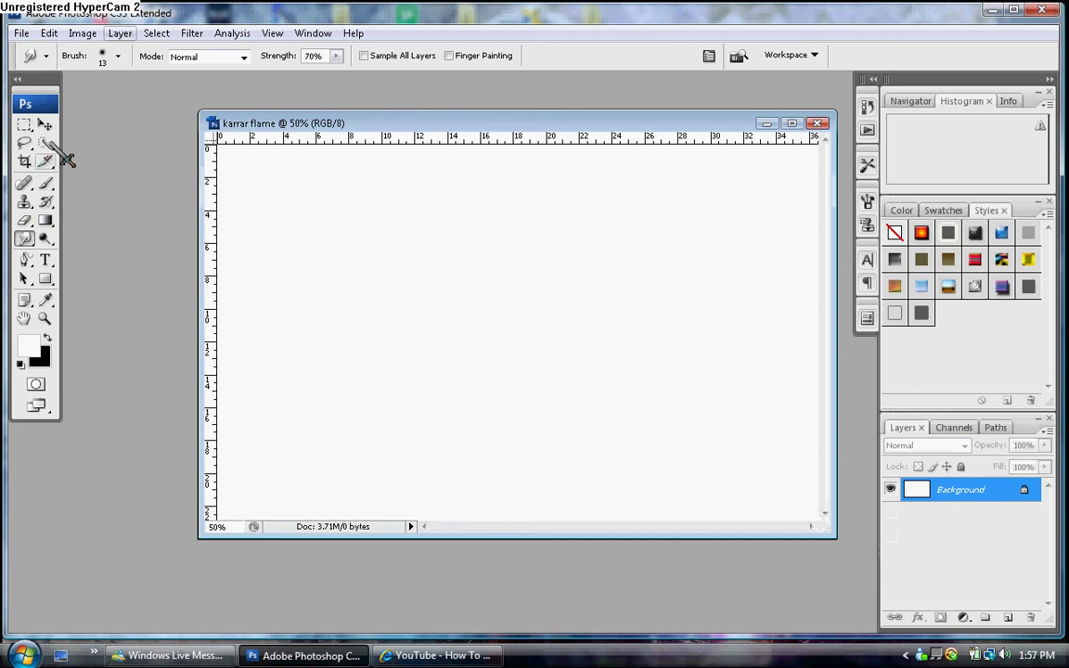
Step: Fill the background with black and place the capitalised first name followed by "ROCKS" near the canvas centre in white Bleeding Cowboys
left_click(45, 260)
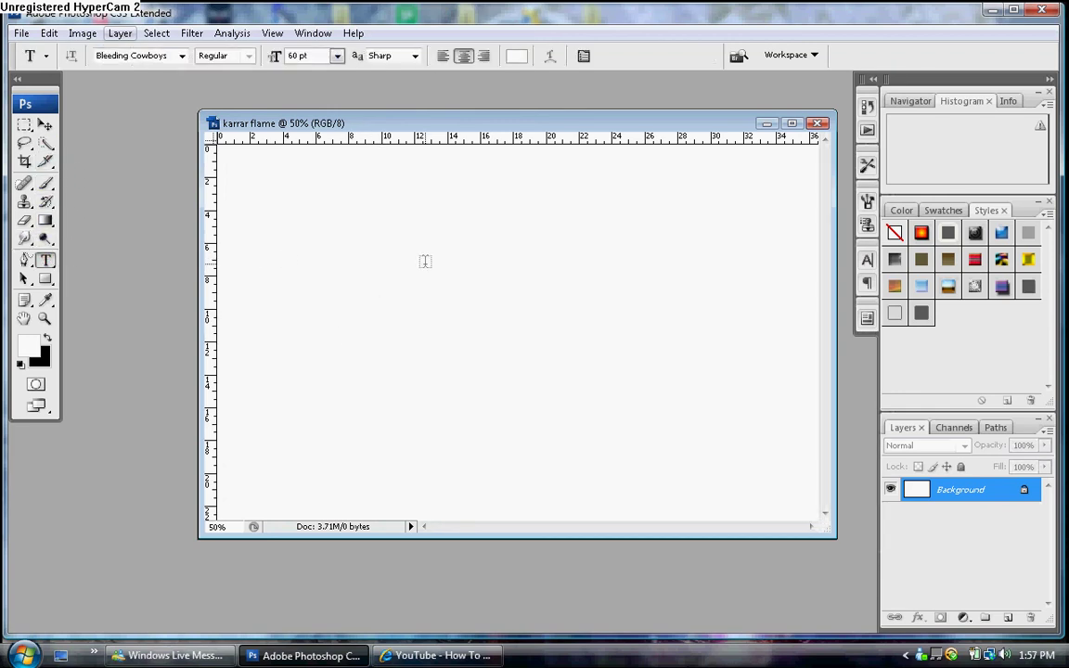
key("ctrl+BackSpace")
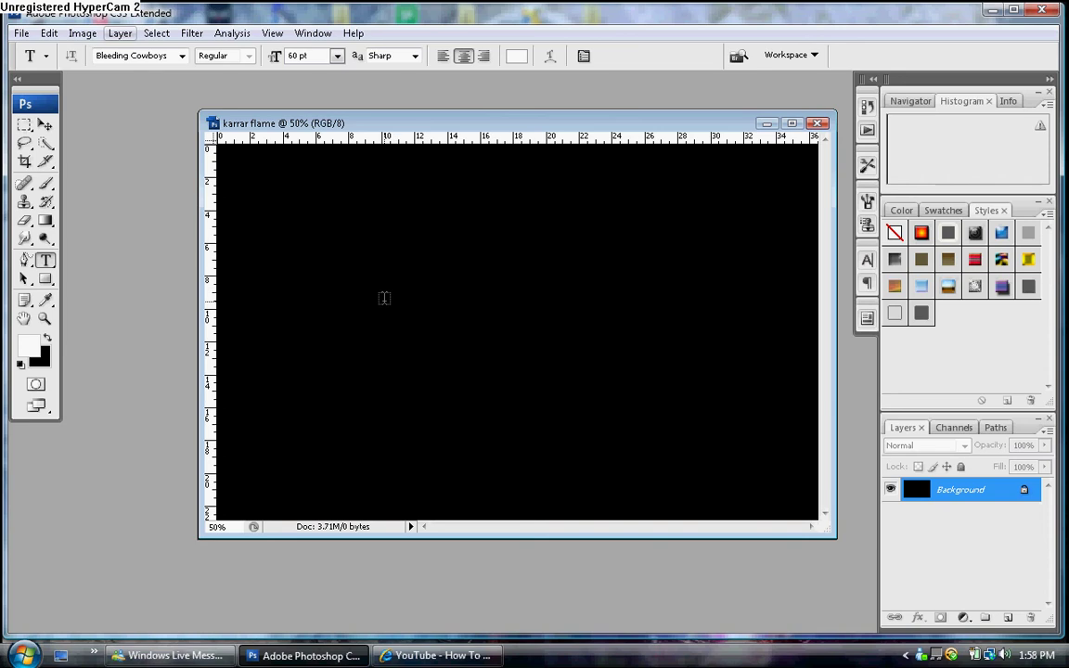
left_click(388, 316)
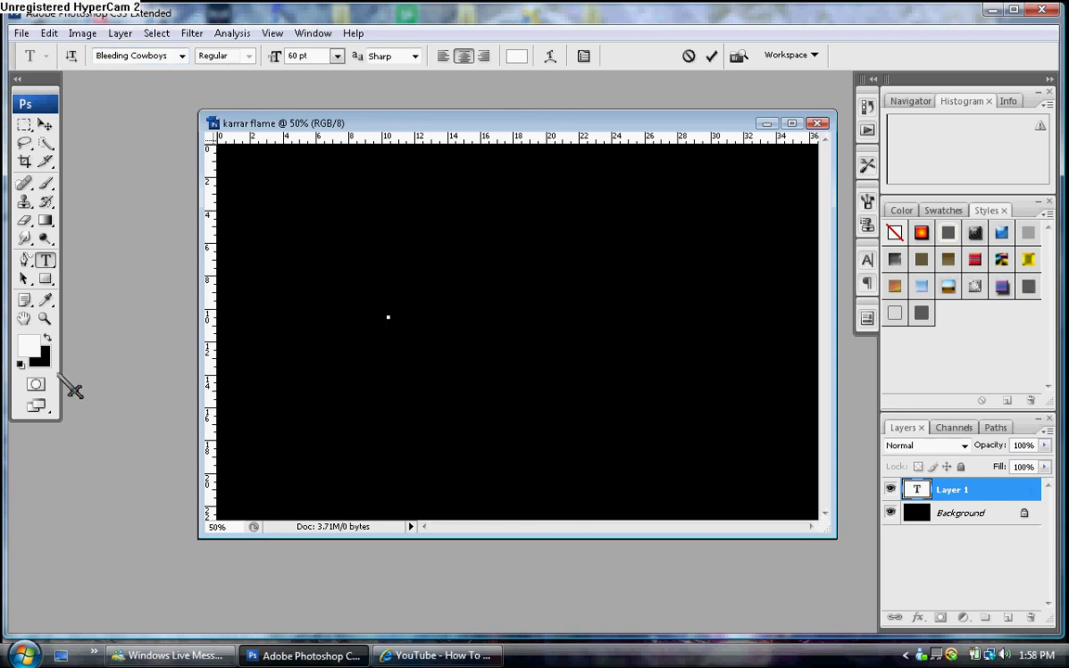
type("KARRAR")
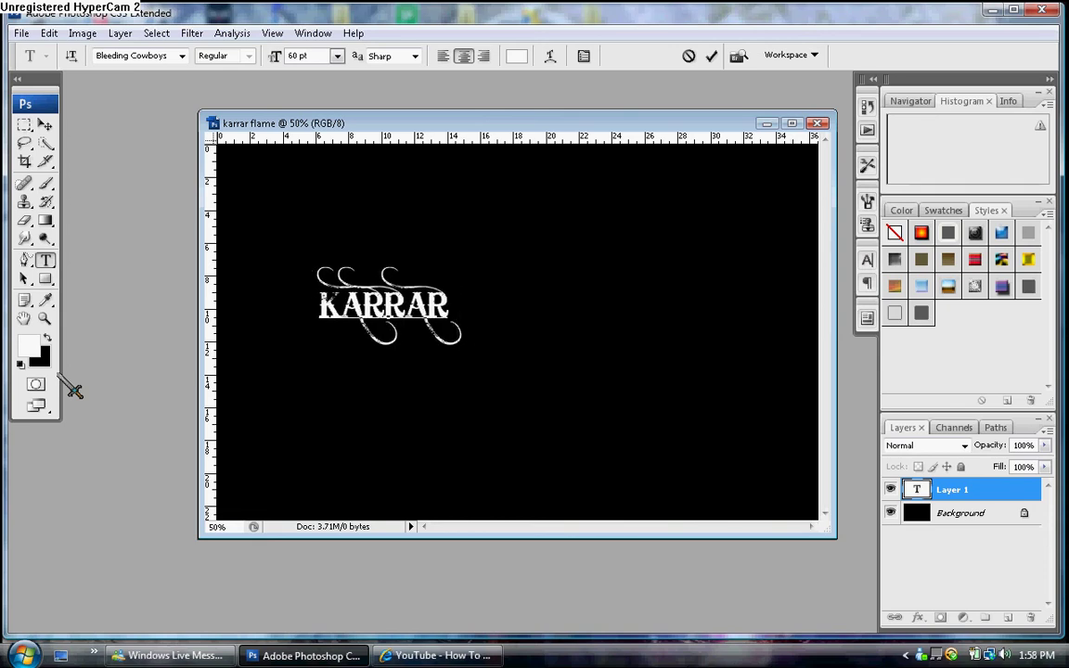
type(" R")
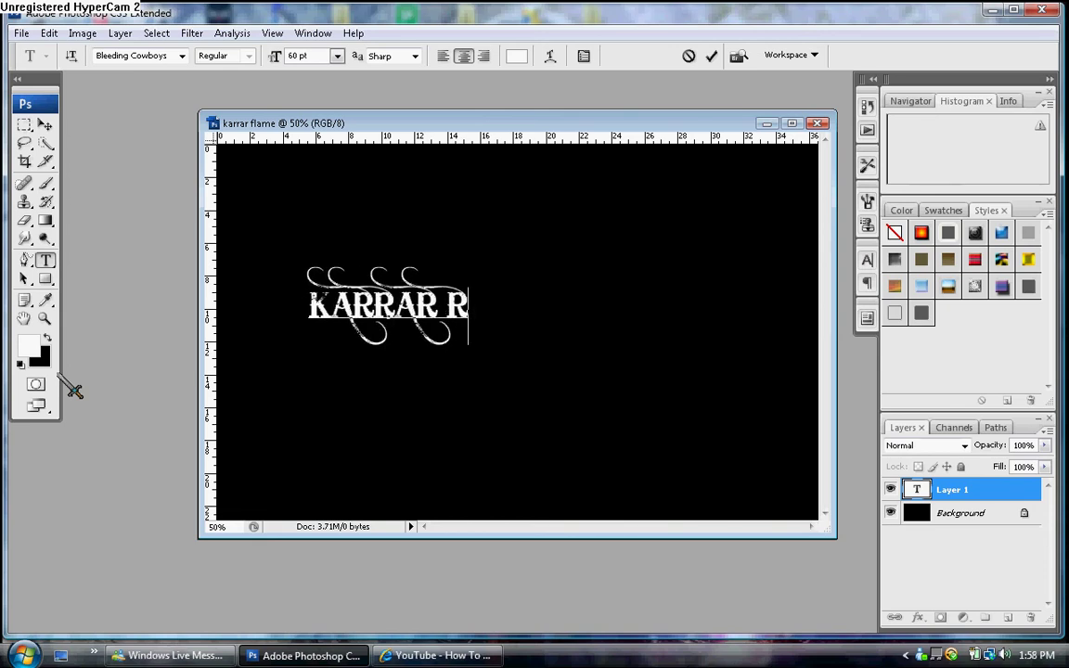
type("OCKS")
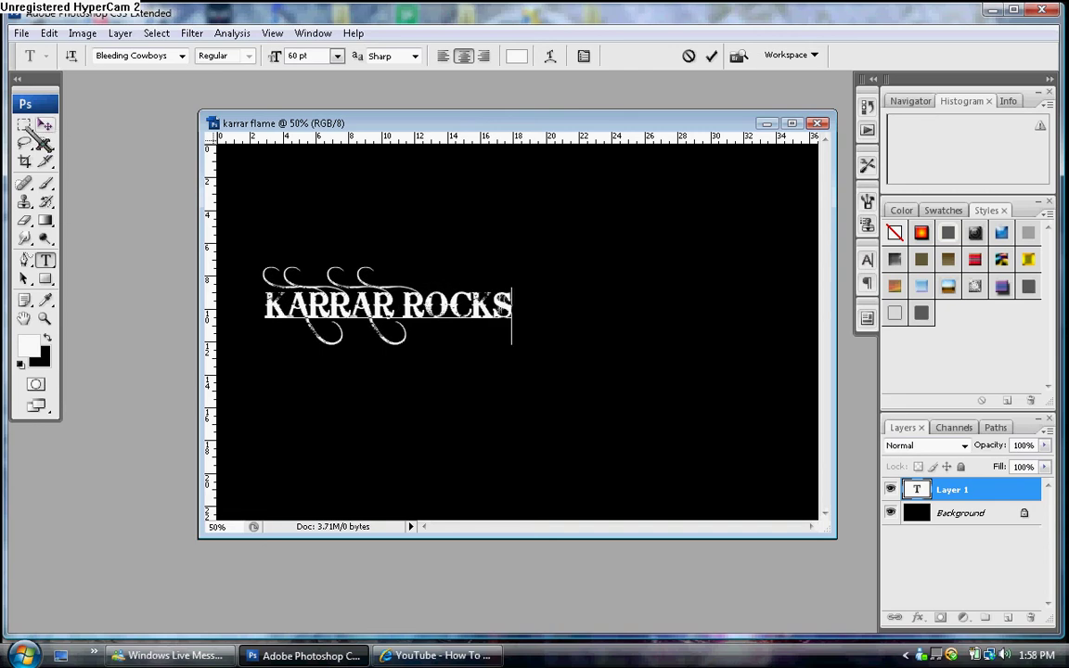
left_click(377, 215)
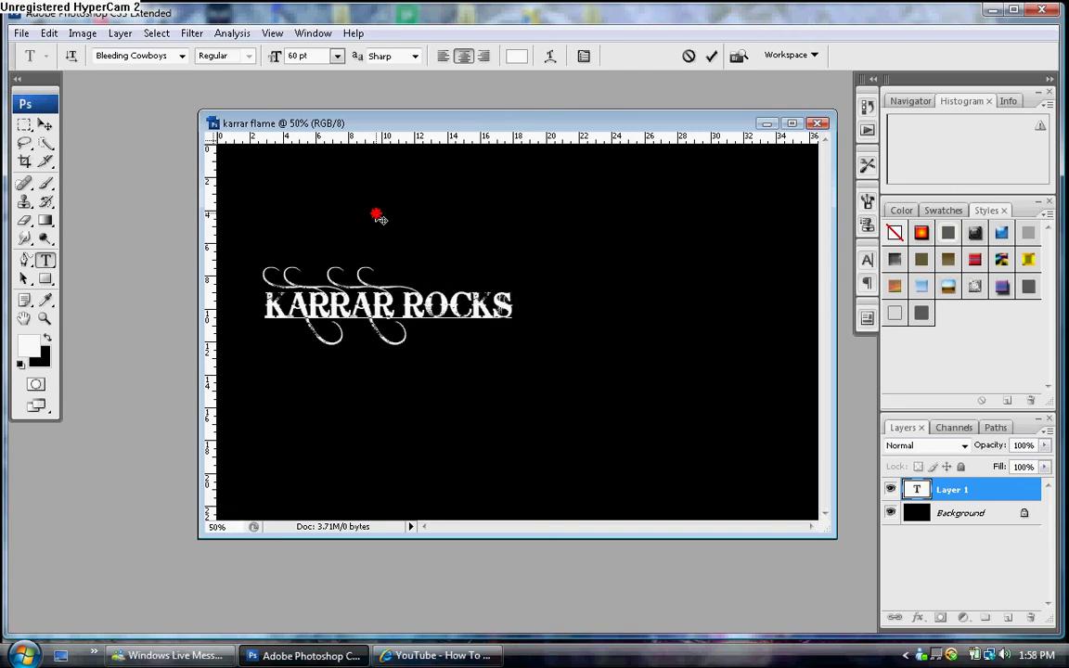
left_click_drag(376, 215, 523, 242)
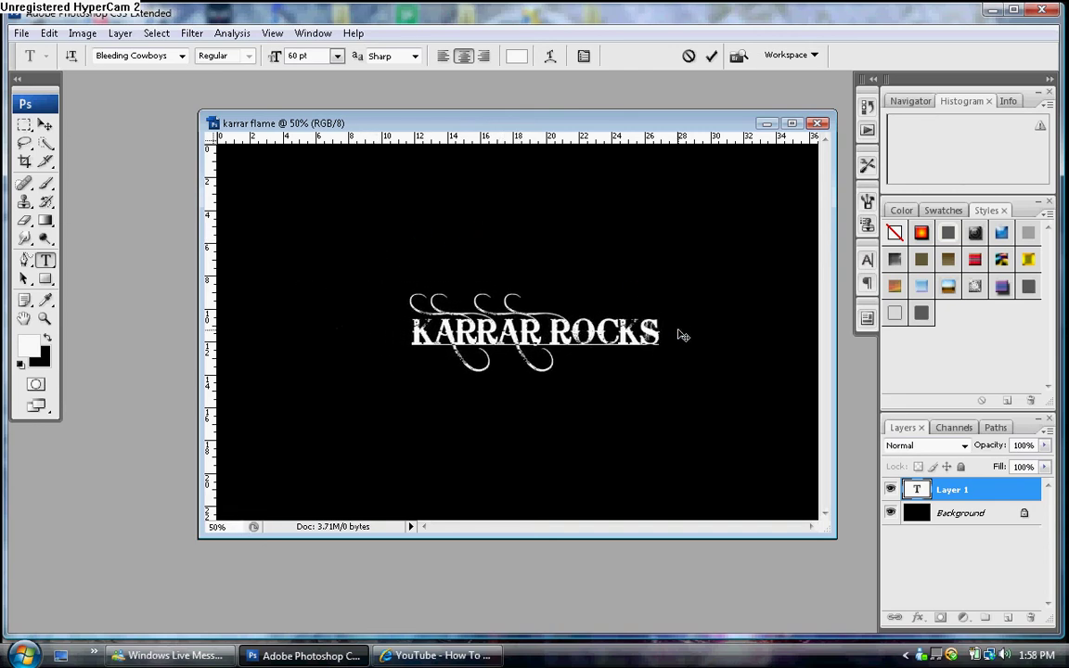
Step: Set the whole text to 72 pt, centred, with Strong anti-aliasing, and shift it slightly left on the canvas
left_click_drag(682, 335, 340, 301)
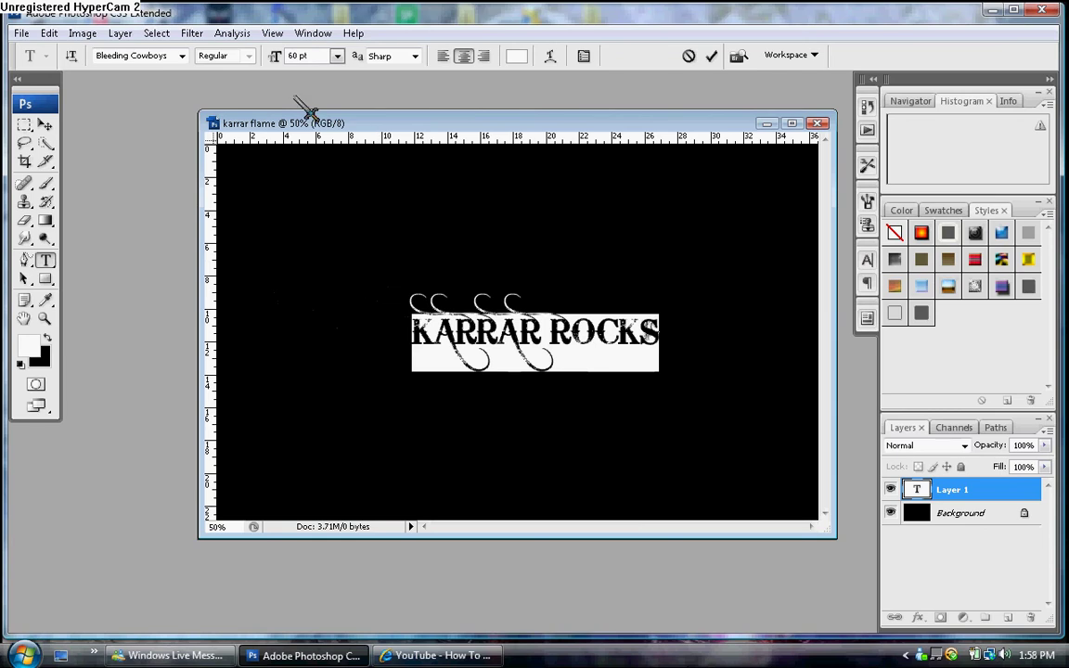
left_click(337, 57)
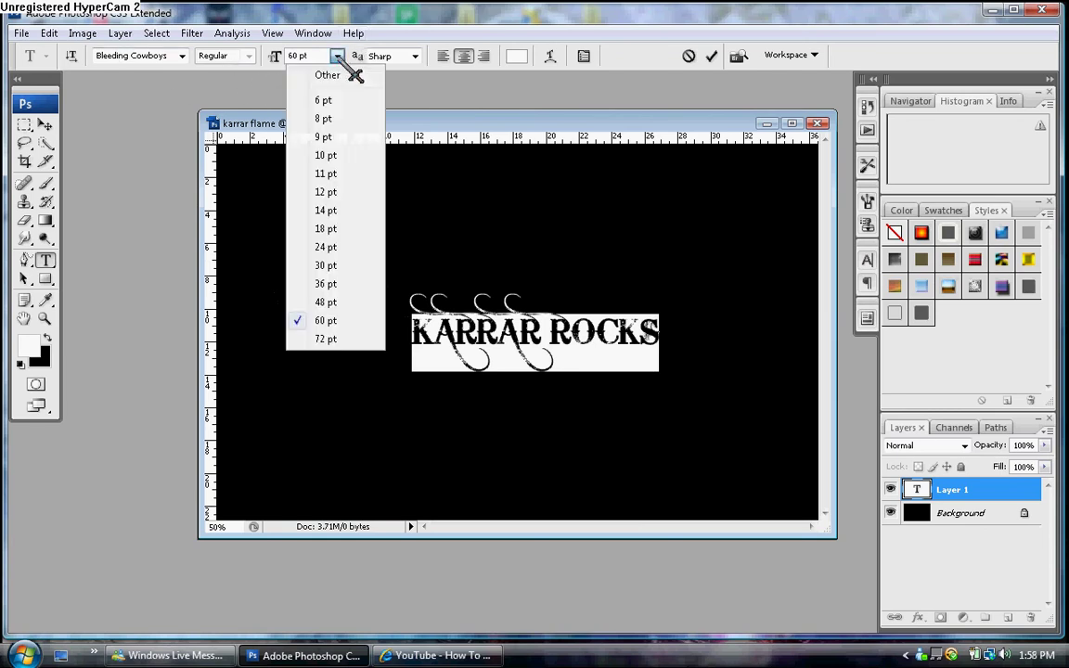
left_click(340, 340)
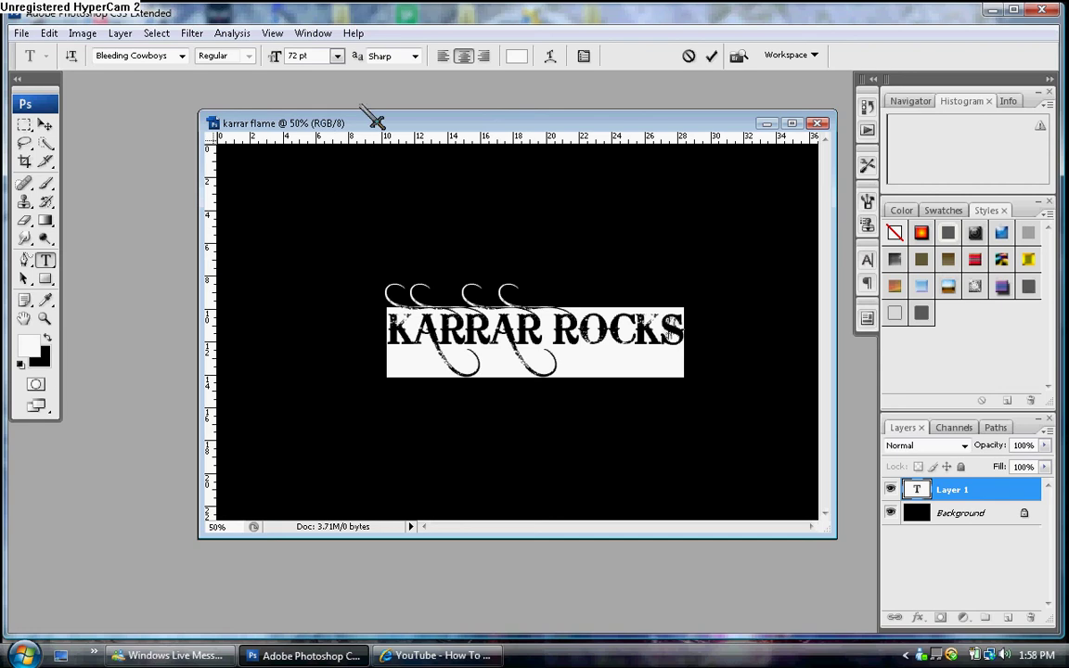
left_click(415, 56)
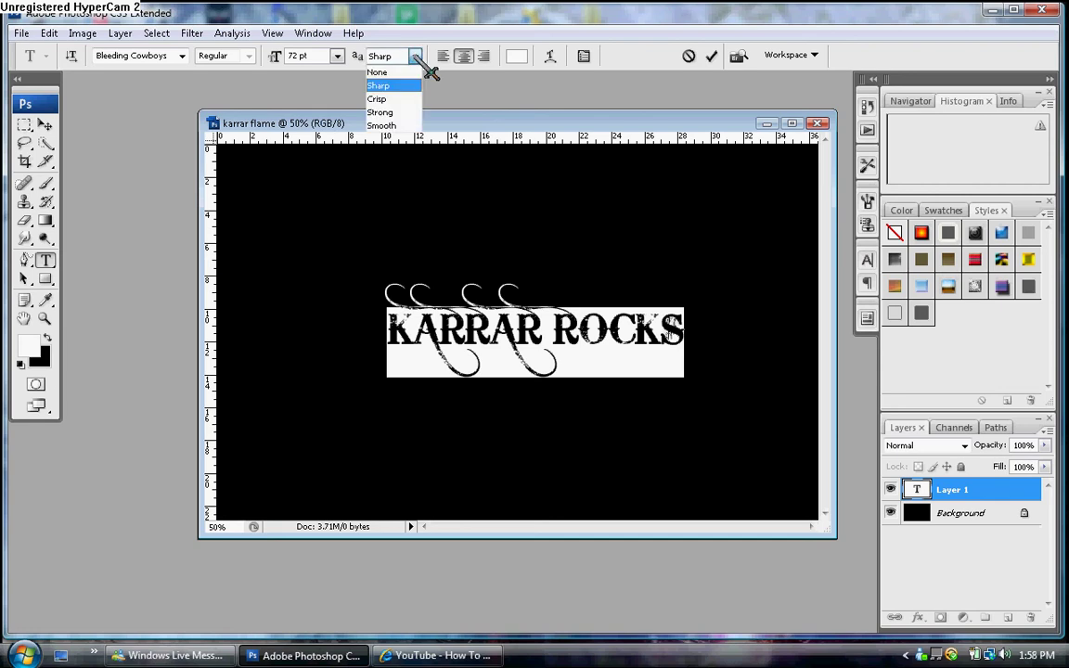
left_click(408, 112)
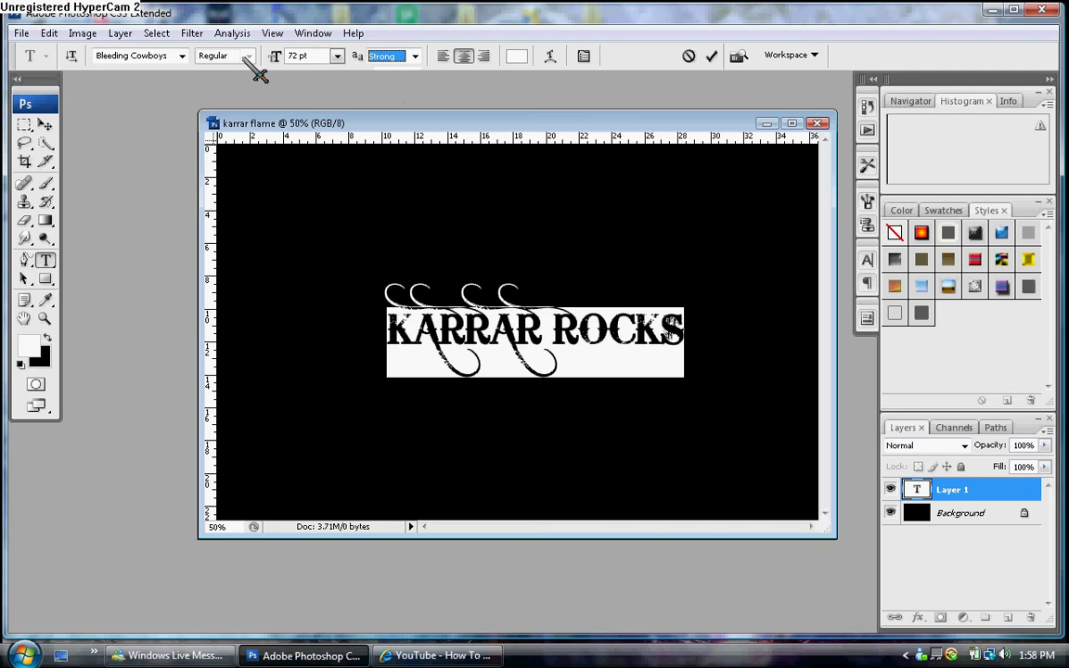
left_click(464, 57)
left_click_drag(398, 258, 389, 255)
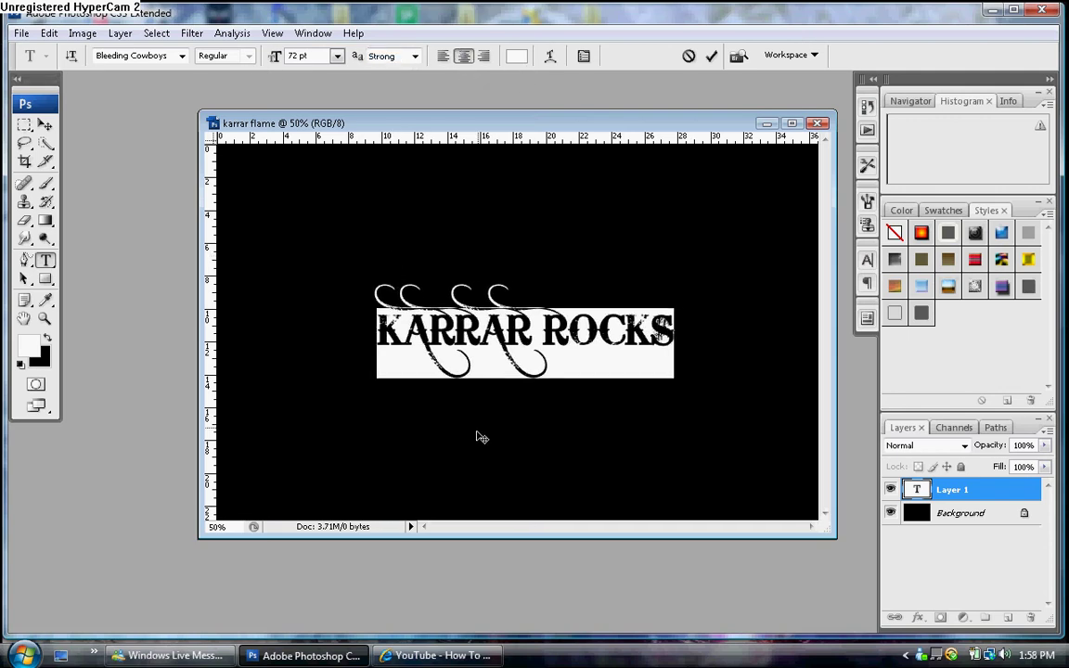
left_click(483, 332)
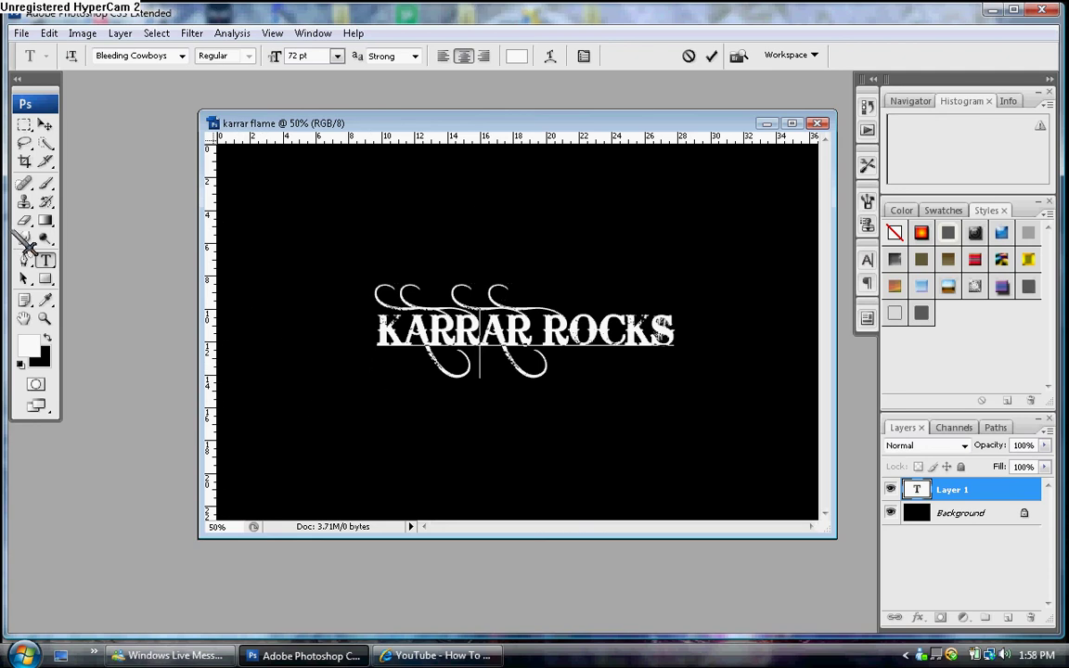
Step: Rasterize the text layer so it can be edited with the Smudge tool
left_click(26, 239)
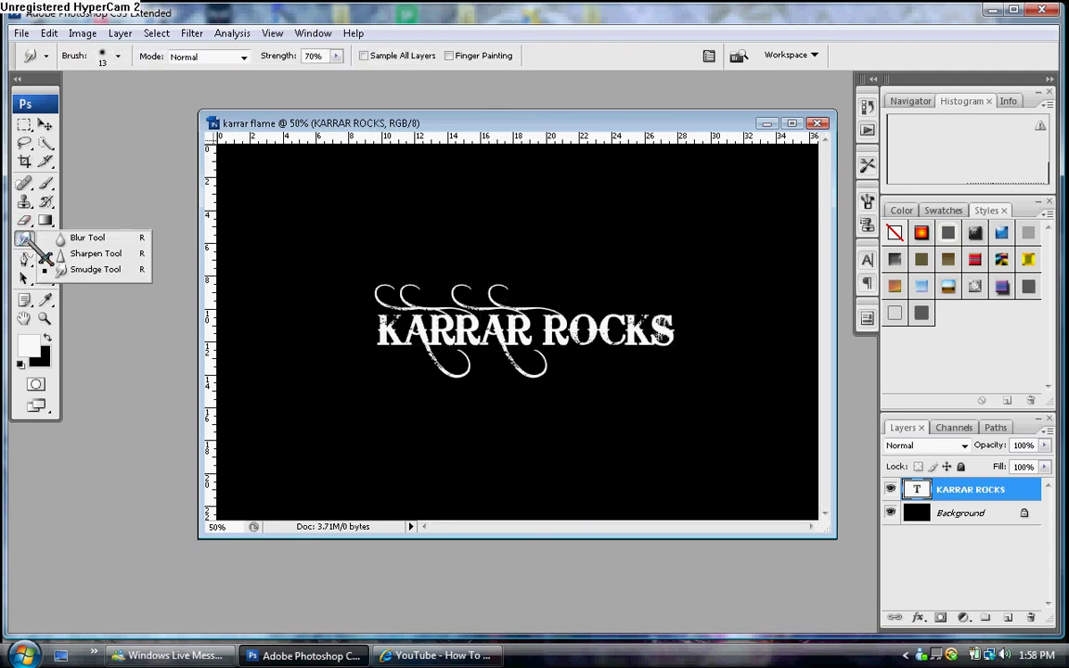
left_click(107, 271)
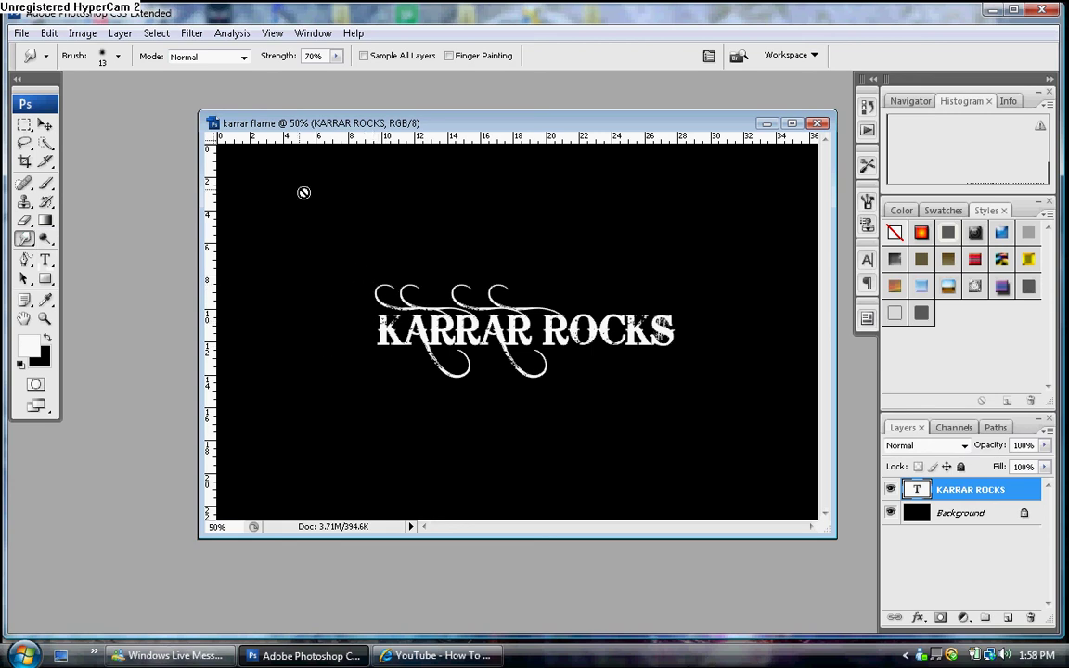
key("z")
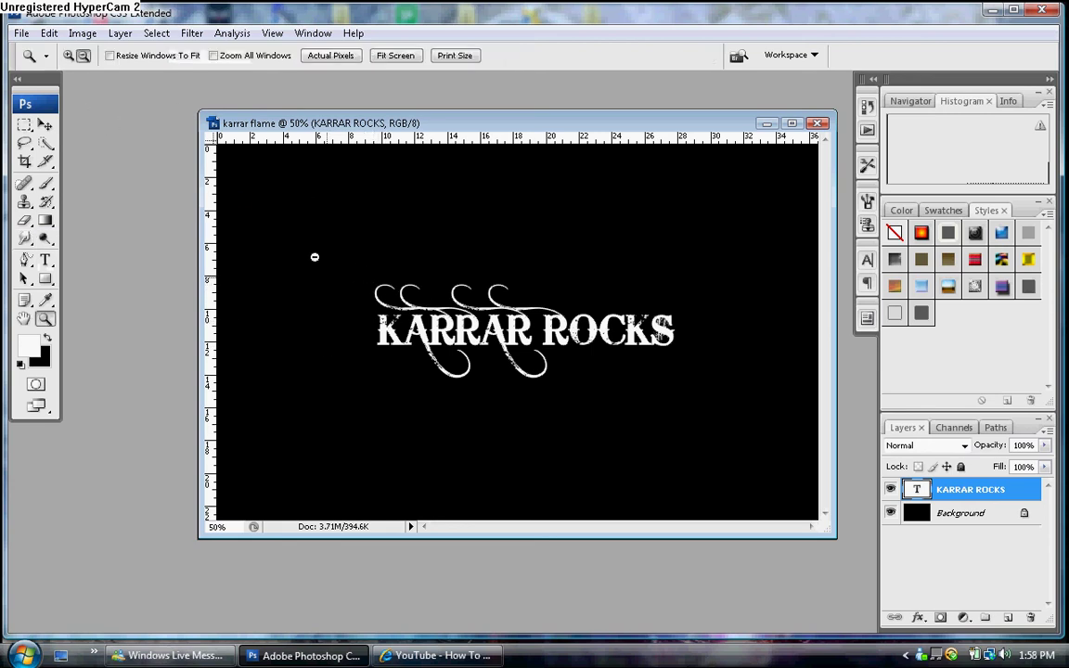
left_click(69, 56)
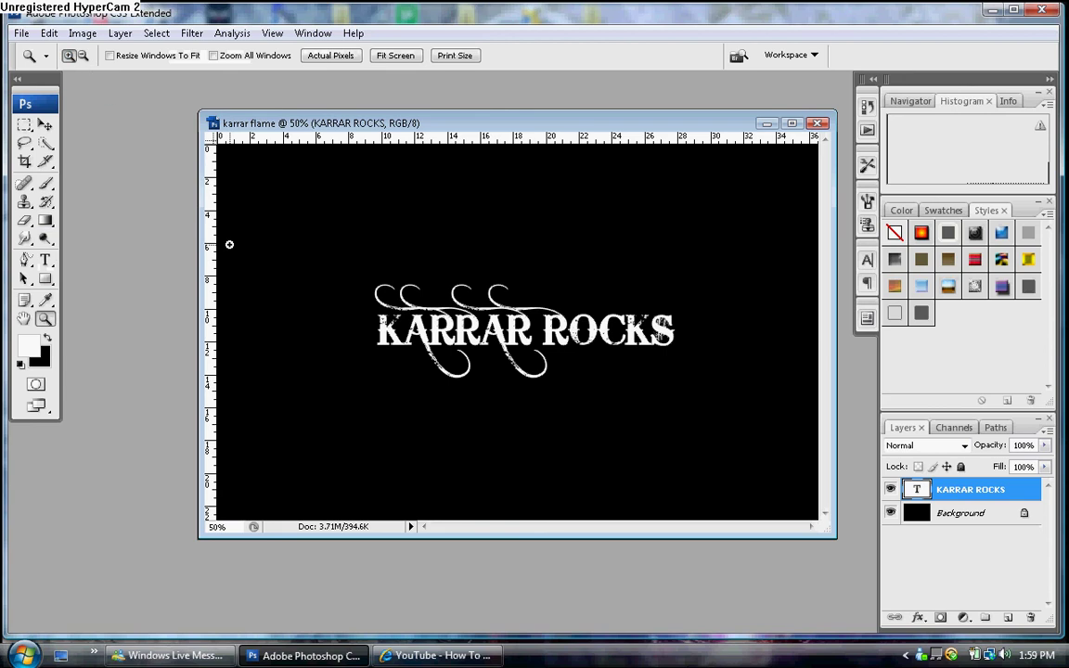
left_click(452, 321)
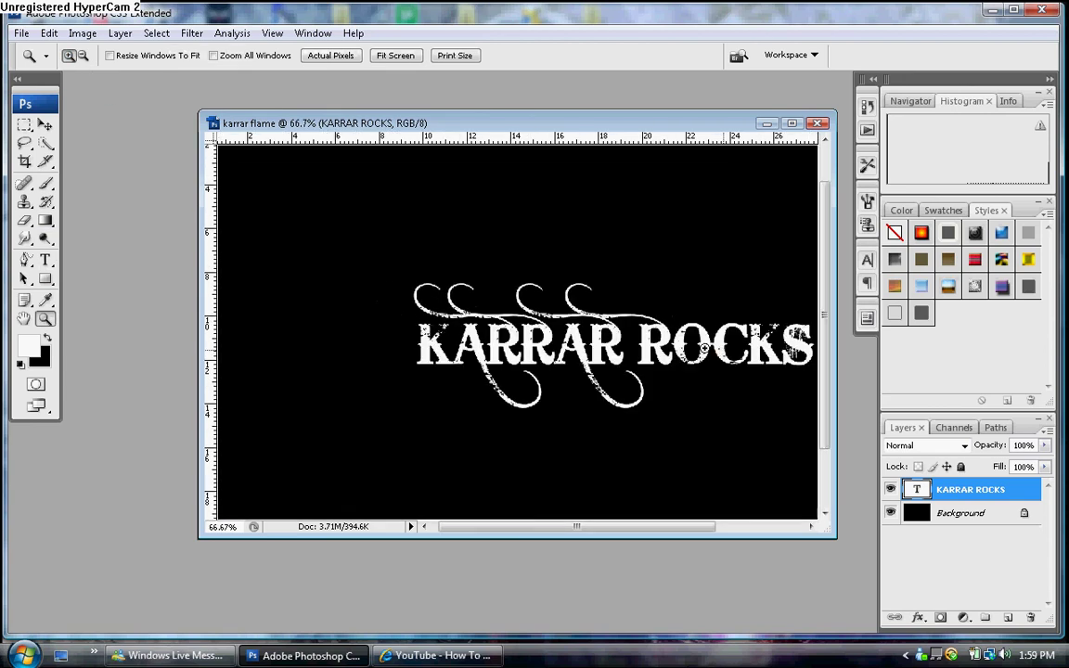
left_click(724, 345)
left_click(83, 55)
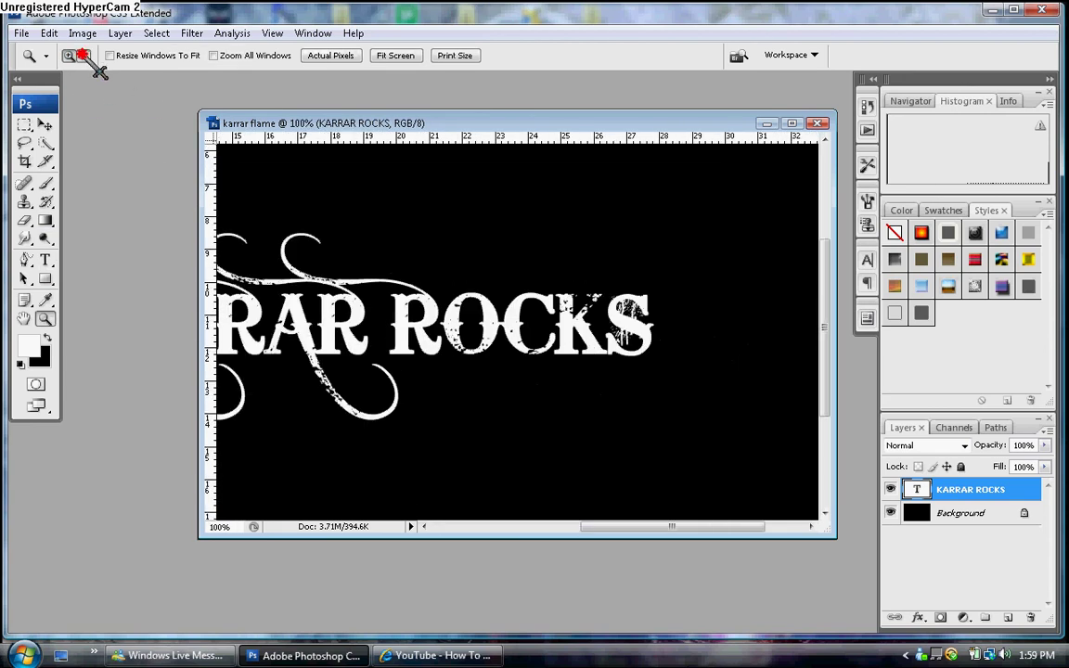
left_click(371, 290)
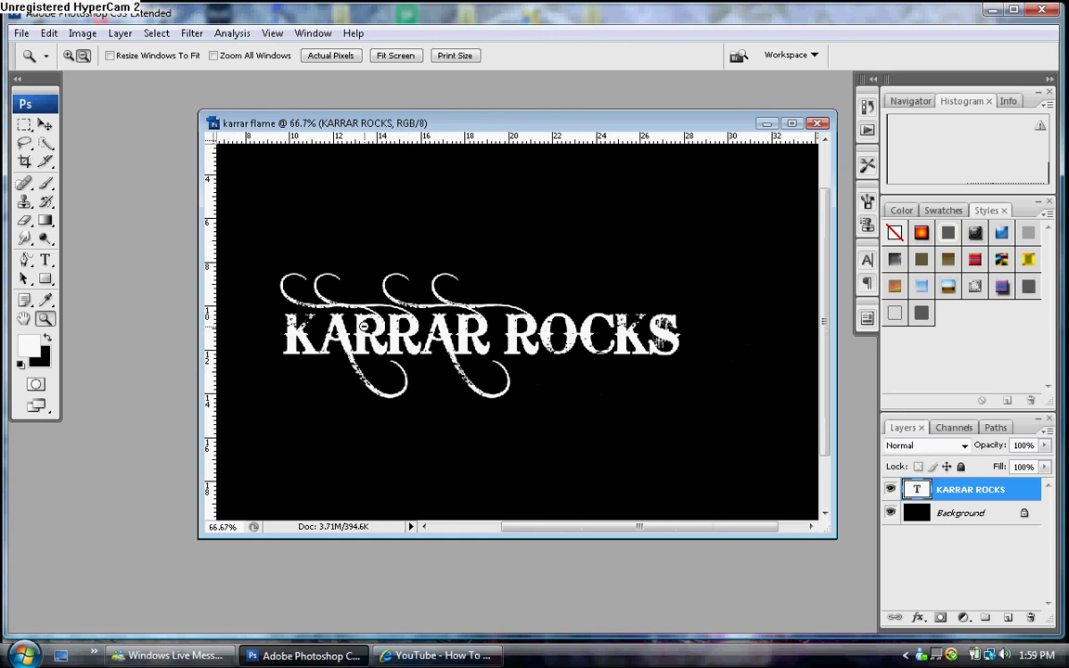
left_click(69, 56)
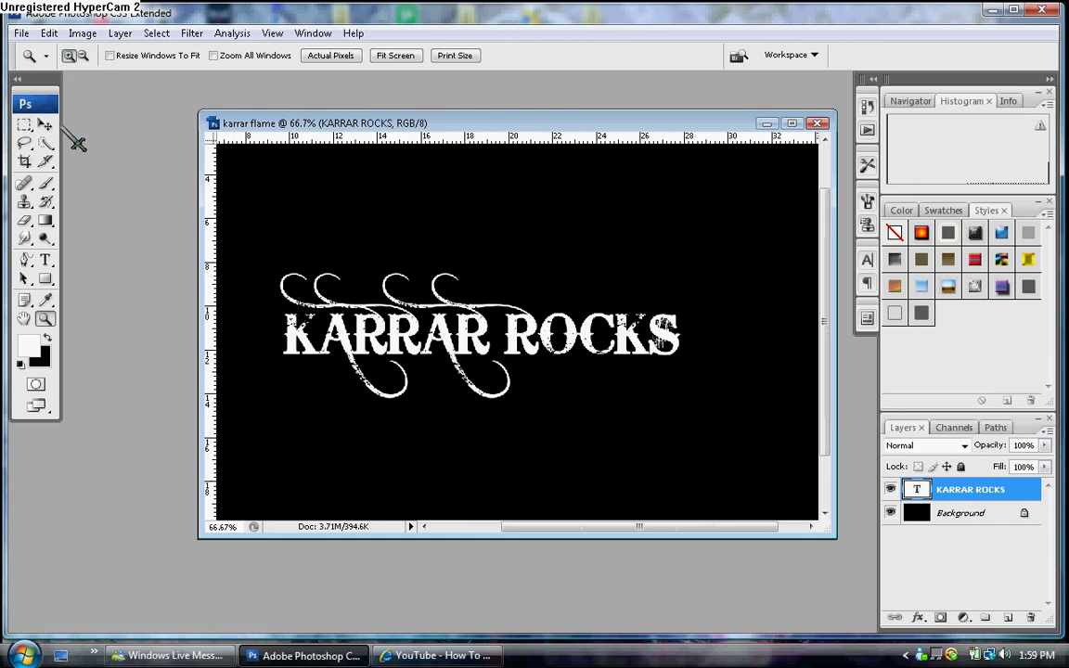
left_click_drag(23, 238, 74, 265)
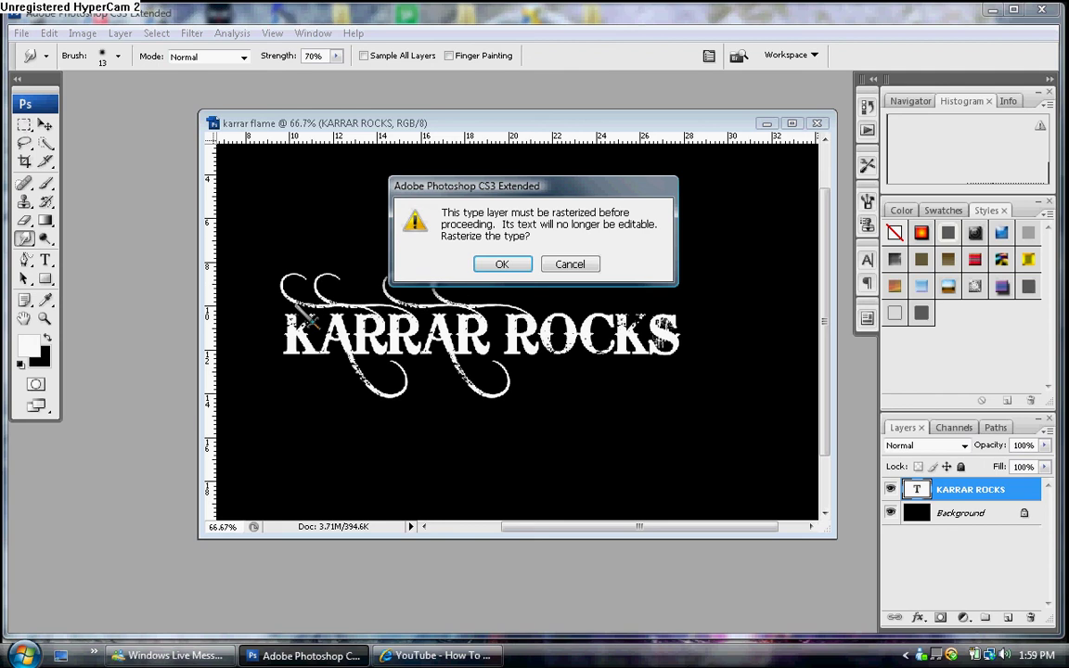
left_click(264, 279)
left_click(501, 264)
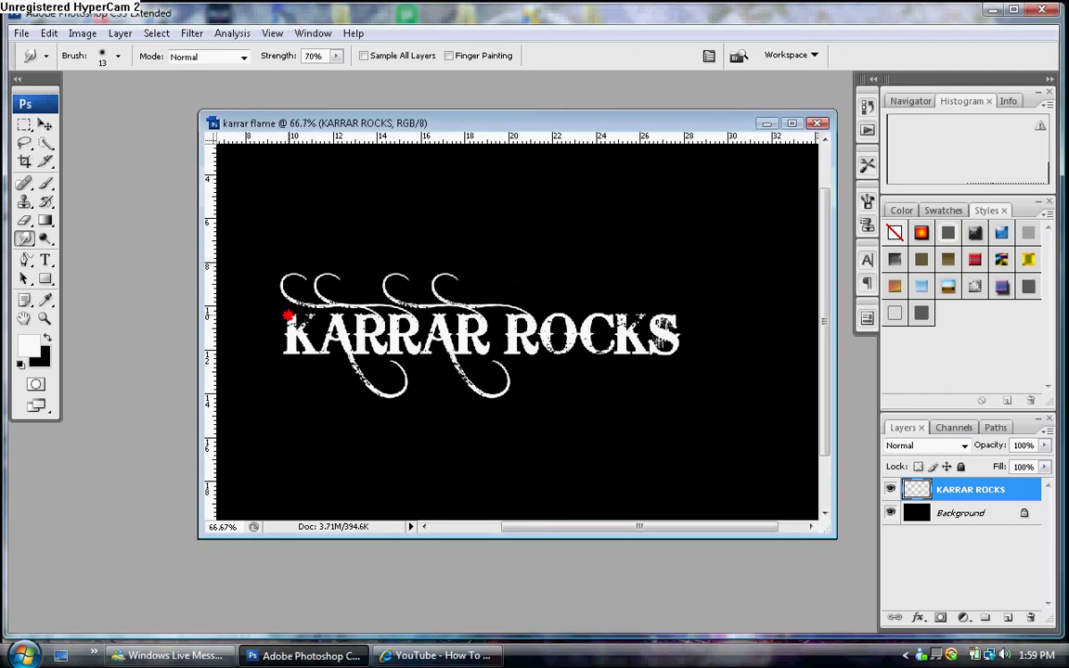
Step: Smudge the upper edges and swirls of the first word upward into flame tips with a 13 px brush at 70% strength
left_click_drag(284, 316, 271, 263)
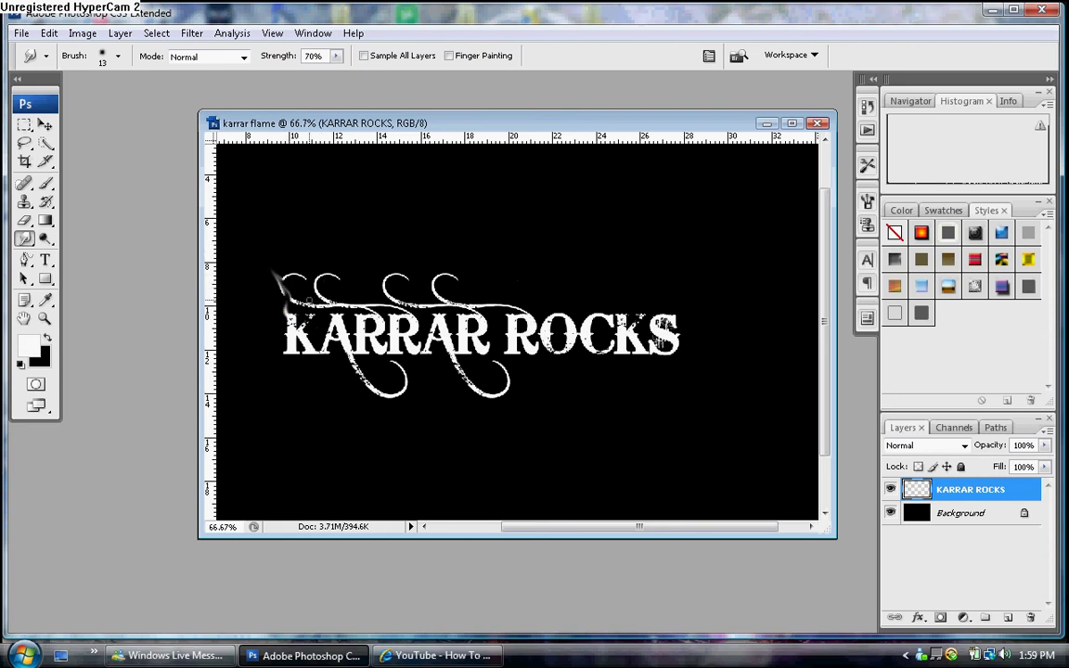
left_click_drag(292, 310, 299, 264)
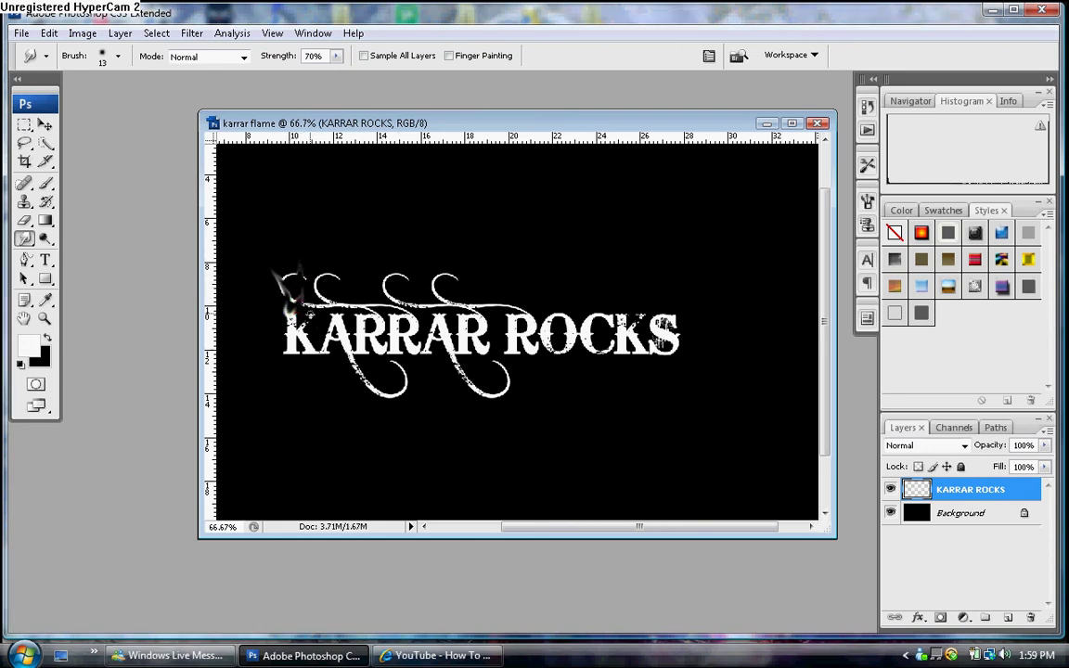
mouse_move(310, 315)
left_mouse_down()
mouse_move(311, 268)
mouse_move(320, 295)
mouse_move(336, 250)
left_mouse_up()
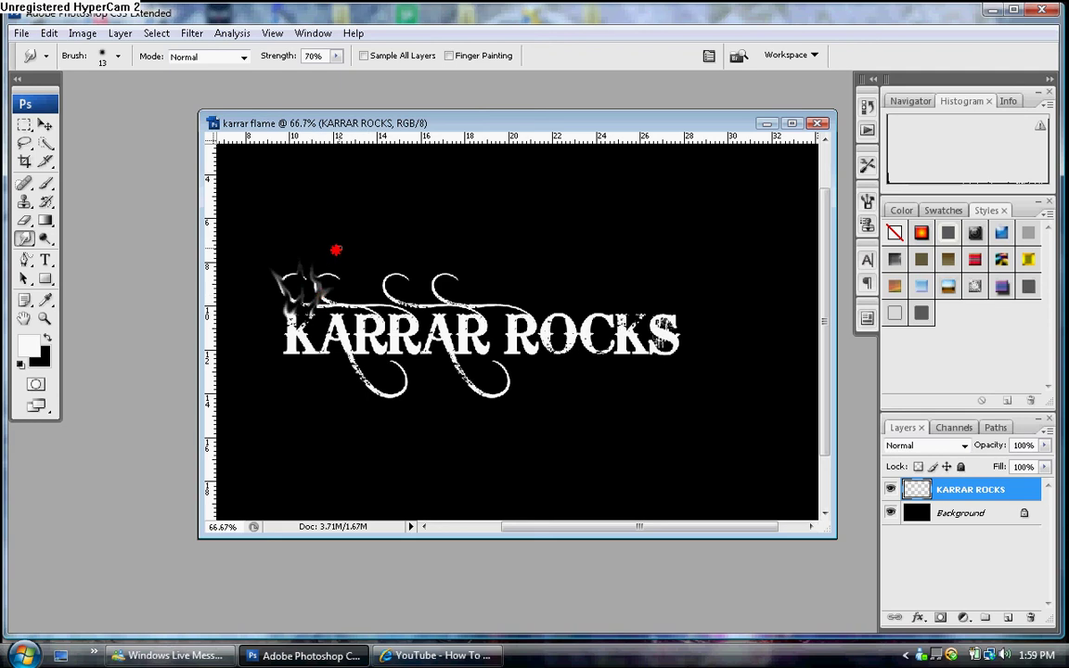
left_click_drag(336, 313, 372, 259)
left_click_drag(337, 313, 341, 267)
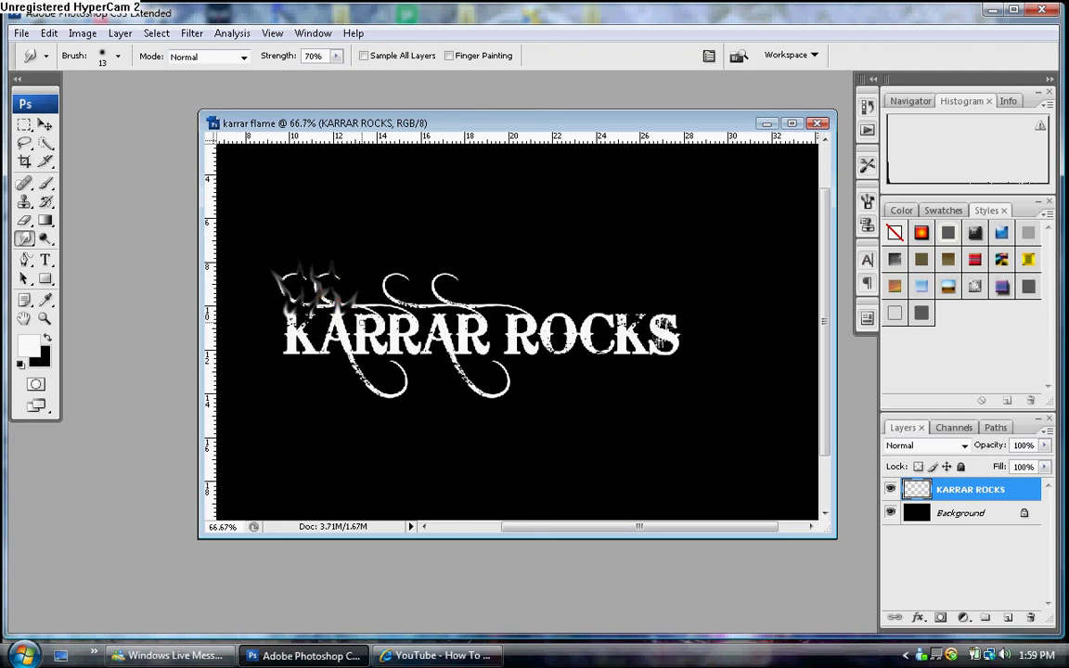
left_click_drag(356, 316, 375, 261)
left_click_drag(373, 313, 350, 267)
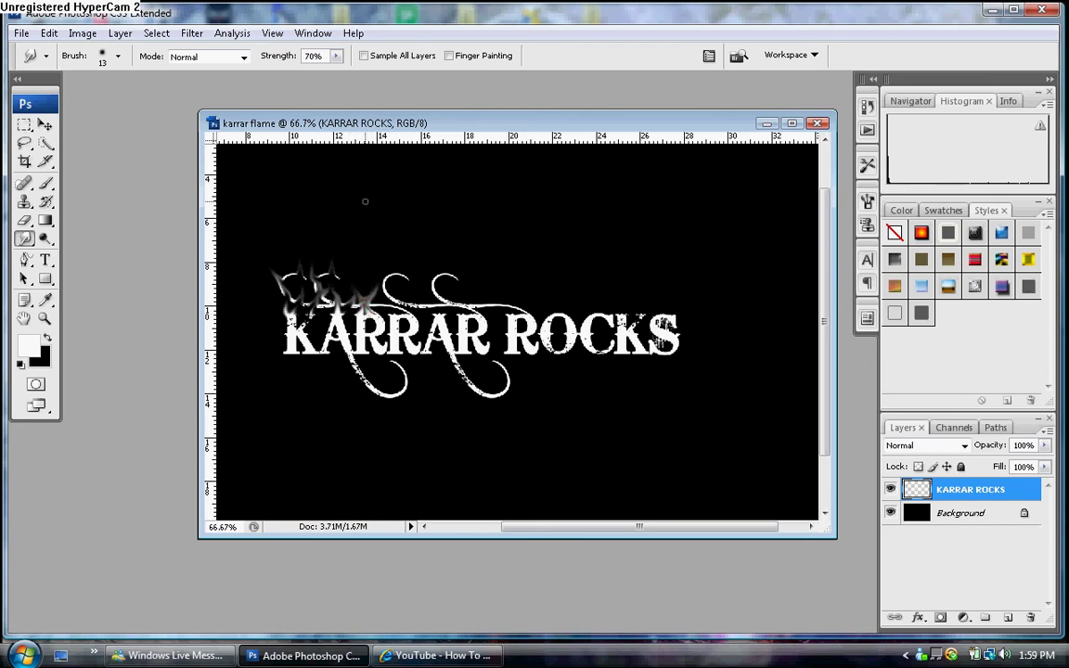
mouse_move(372, 316)
left_mouse_down()
mouse_move(401, 290)
mouse_move(384, 249)
left_mouse_up()
mouse_move(396, 318)
left_mouse_down()
mouse_move(388, 283)
mouse_move(403, 314)
mouse_move(436, 253)
left_mouse_up()
mouse_move(405, 314)
left_mouse_down()
mouse_move(394, 262)
mouse_move(418, 246)
left_mouse_up()
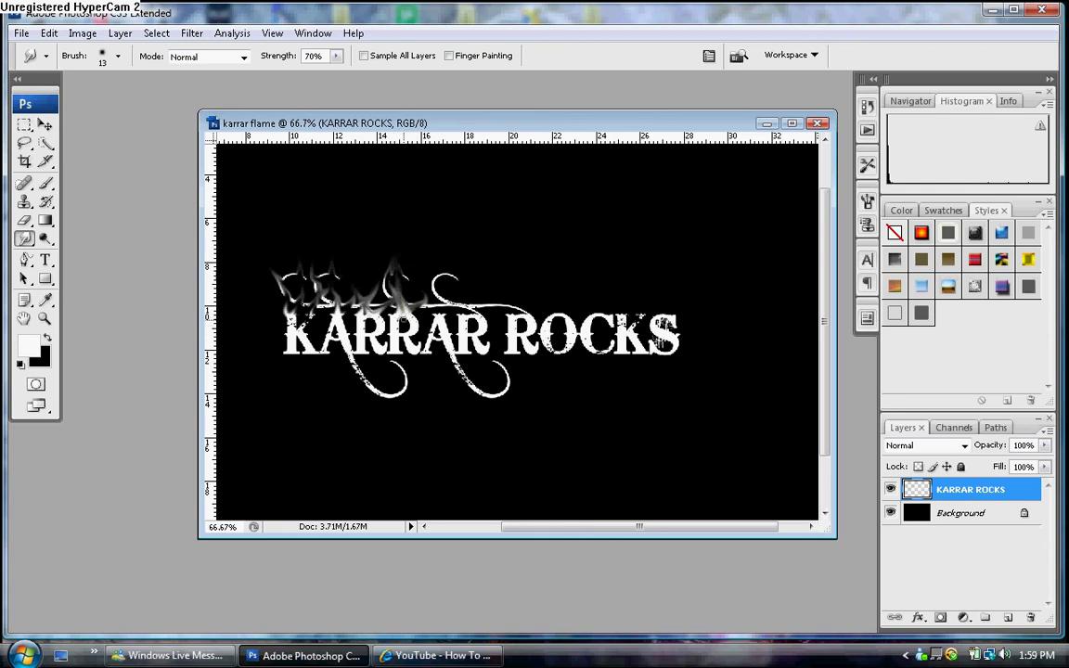
left_click_drag(434, 316, 443, 268)
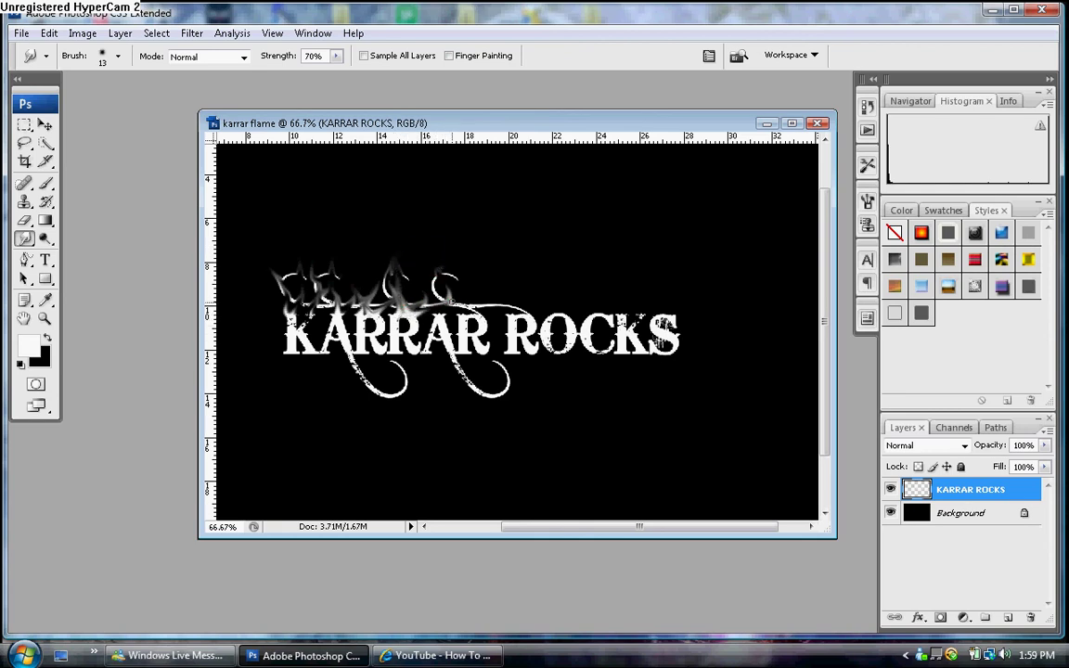
left_click_drag(445, 316, 436, 282)
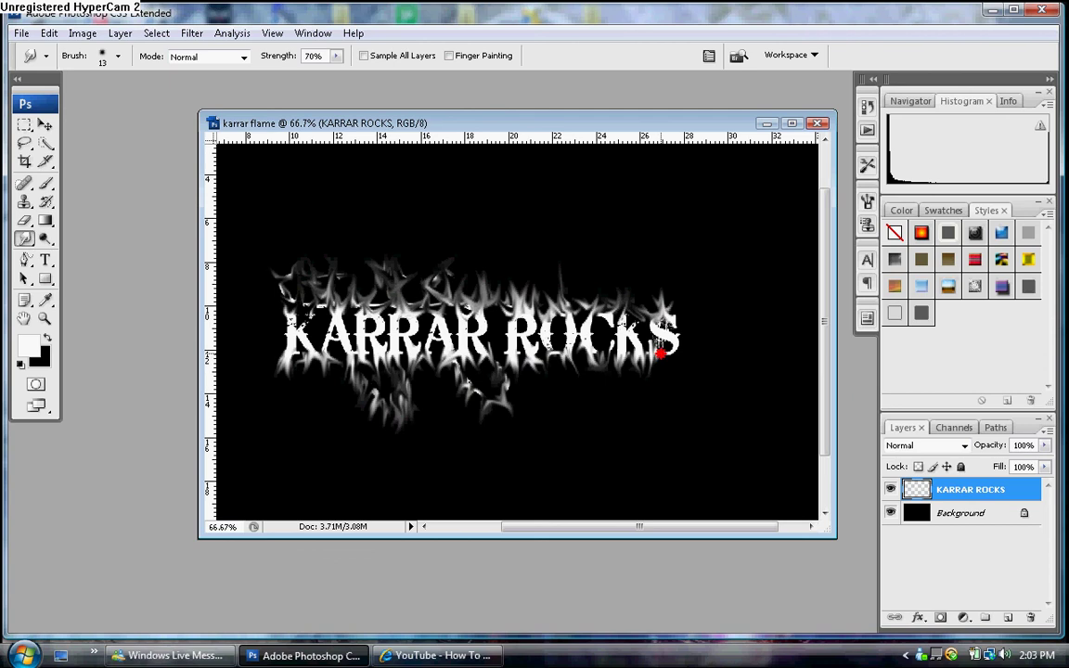
Step: Smudge the lower edge of "ROCKS" outward and downward into flame tips, from the final S back to the R
left_click_drag(661, 354, 666, 369)
left_click_drag(675, 351, 663, 366)
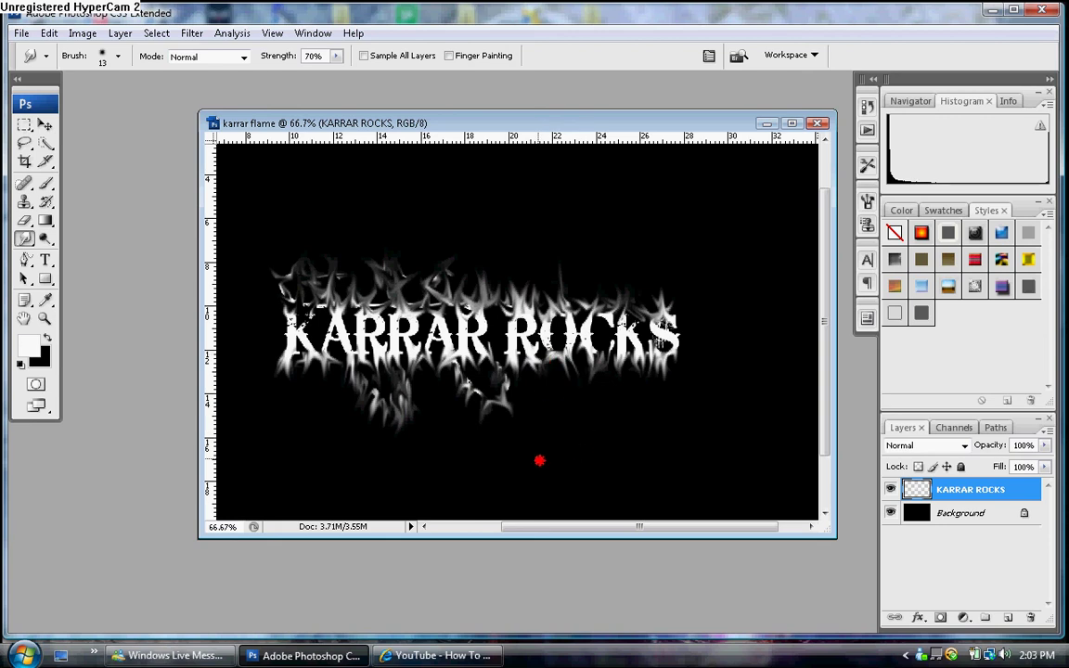
left_click_drag(539, 357, 558, 403)
left_click_drag(529, 357, 524, 437)
mouse_move(516, 357)
left_mouse_down()
mouse_move(513, 406)
mouse_move(511, 352)
mouse_move(483, 394)
left_mouse_up()
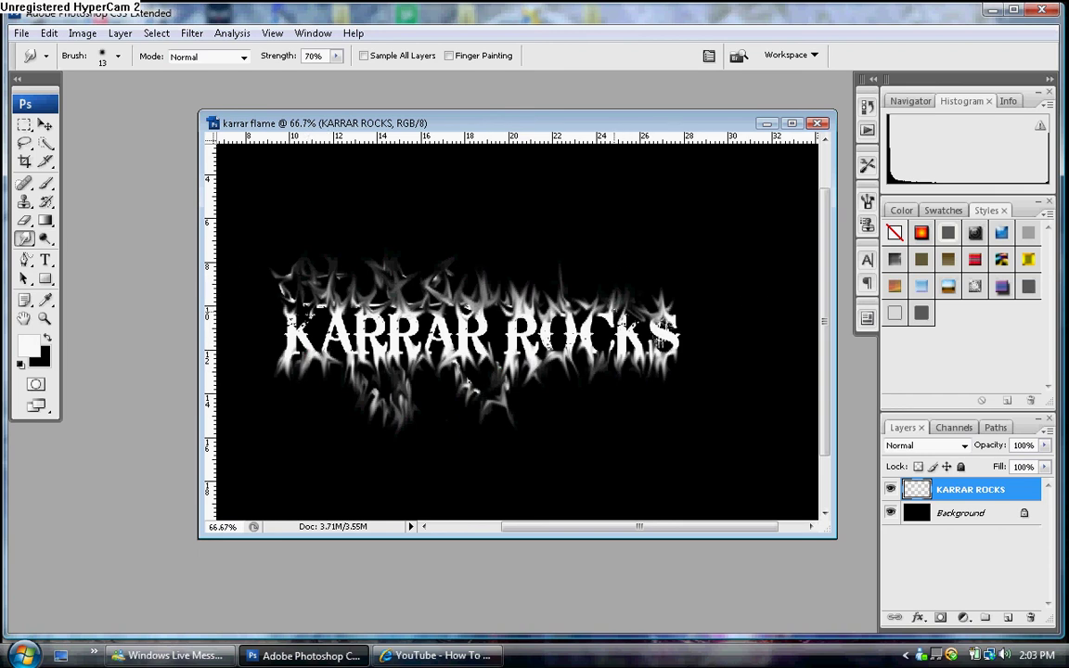
Step: Smudge the upper edge of "ROCKS" upward into longer flame tips around the O, C and K
left_click_drag(610, 312, 648, 157)
left_click_drag(548, 283, 554, 222)
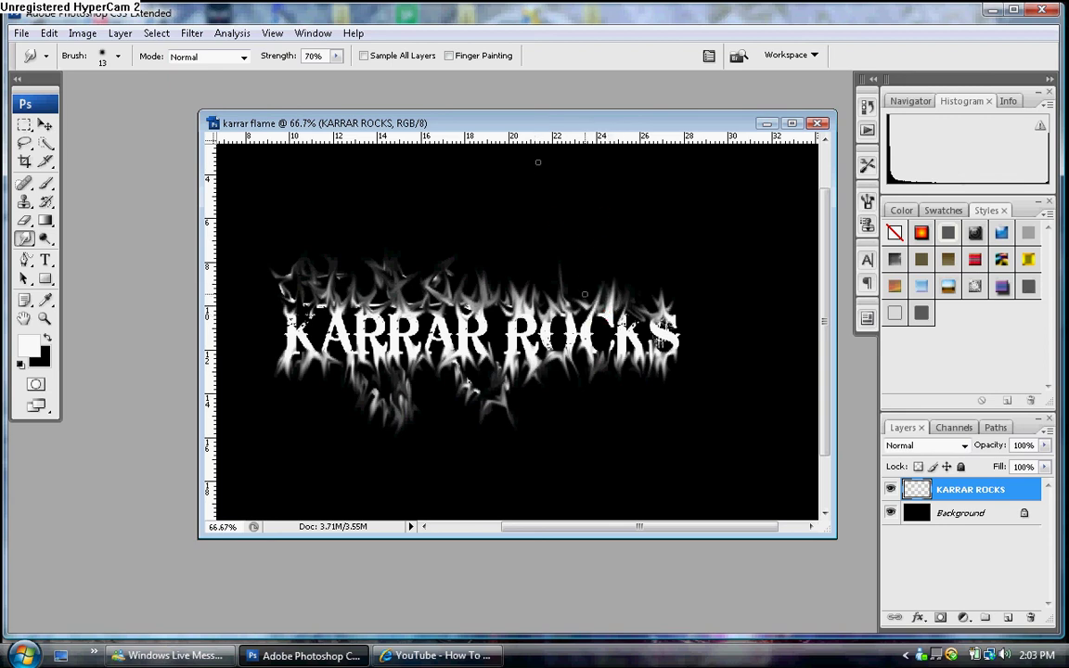
left_click_drag(593, 311, 596, 244)
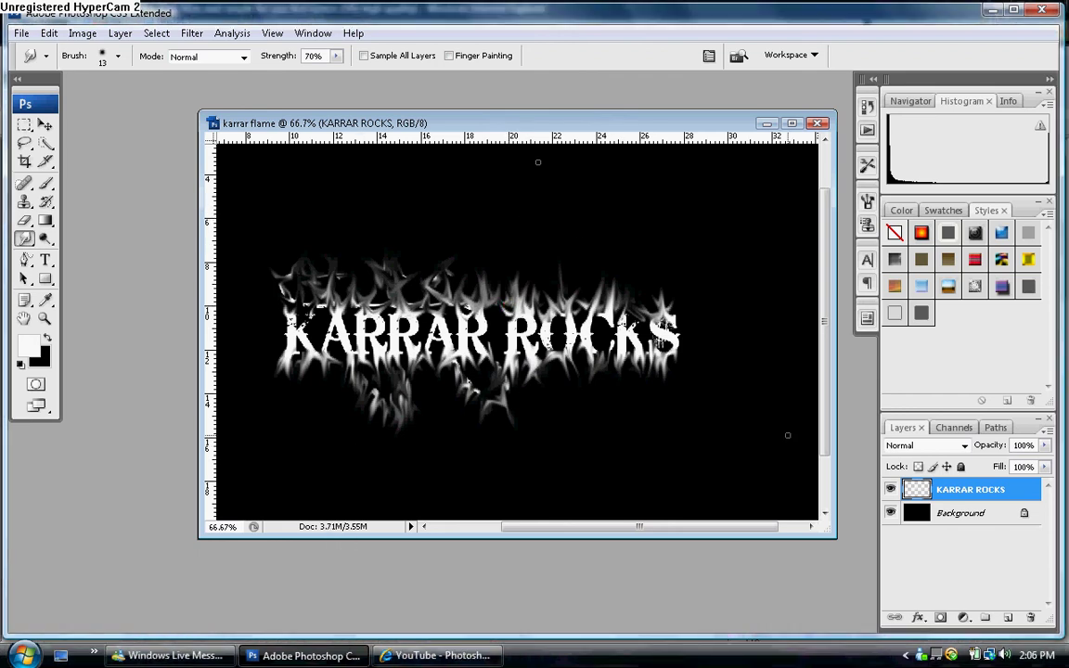
Step: Add a Color Balance adjustment layer above the lettering and set the midtones' color levels to +100, -100, -100
left_click(964, 618)
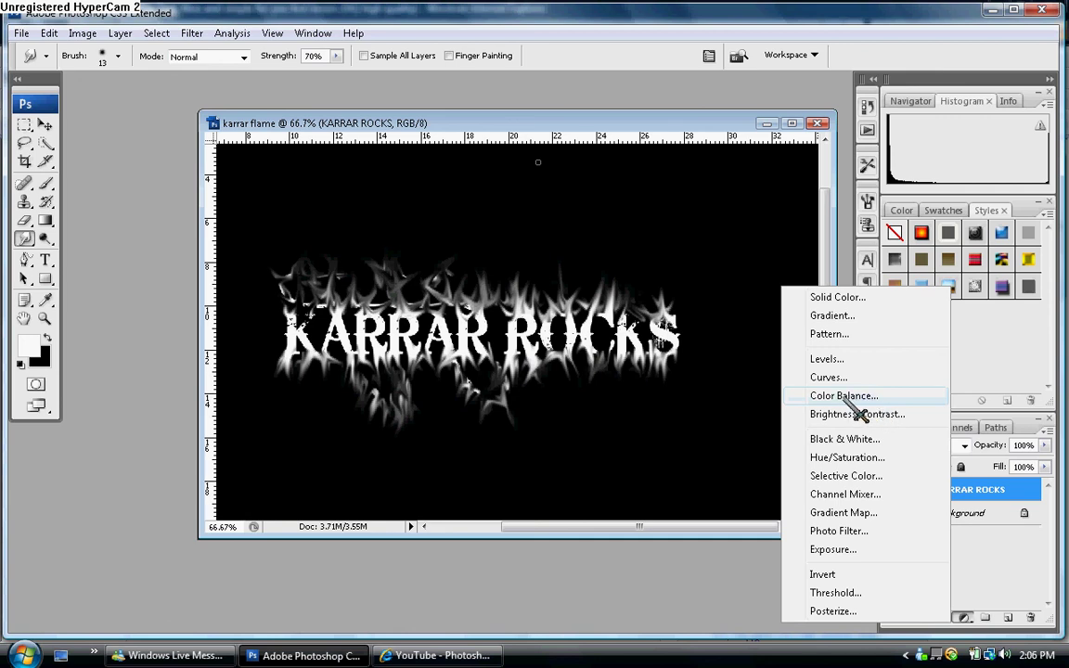
left_click(787, 396)
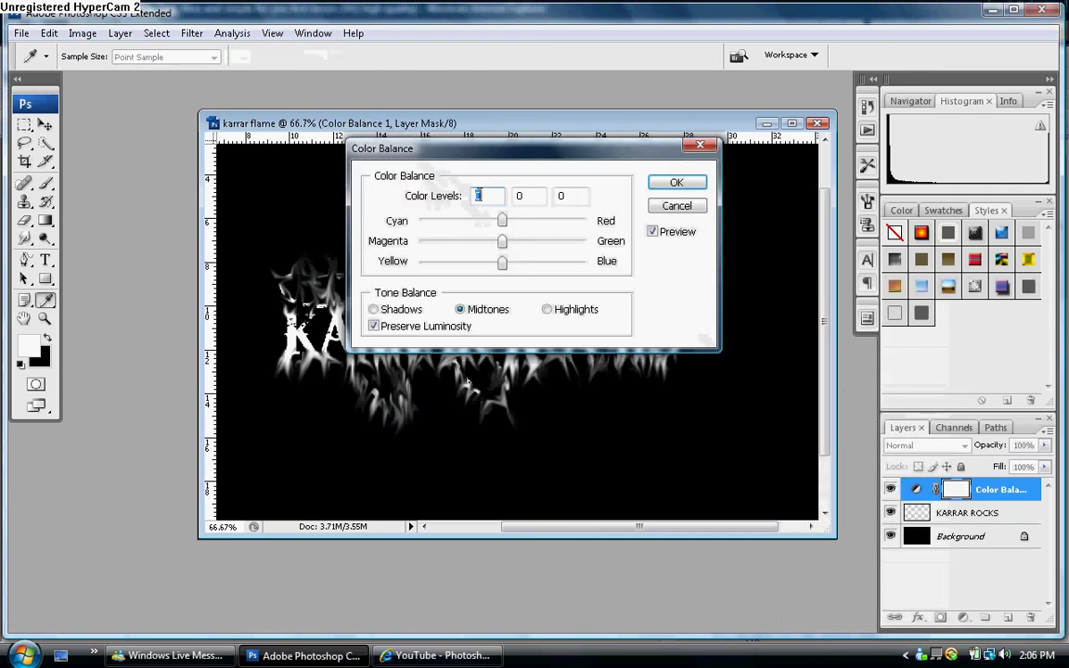
left_click_drag(513, 148, 611, 22)
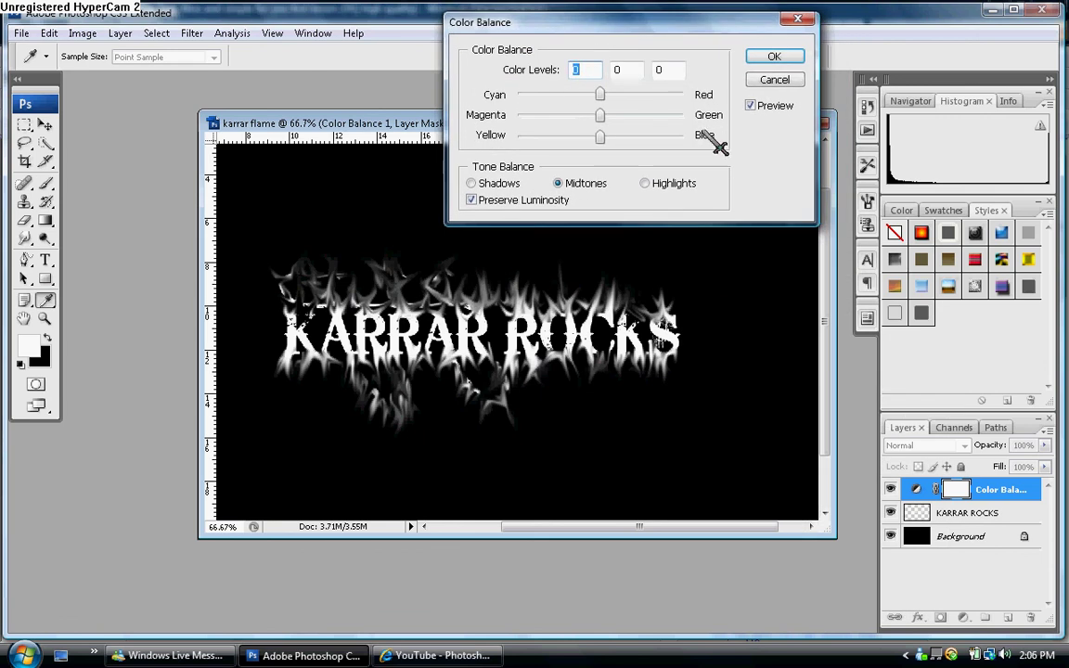
left_click_drag(599, 94, 708, 101)
left_click_drag(599, 115, 450, 125)
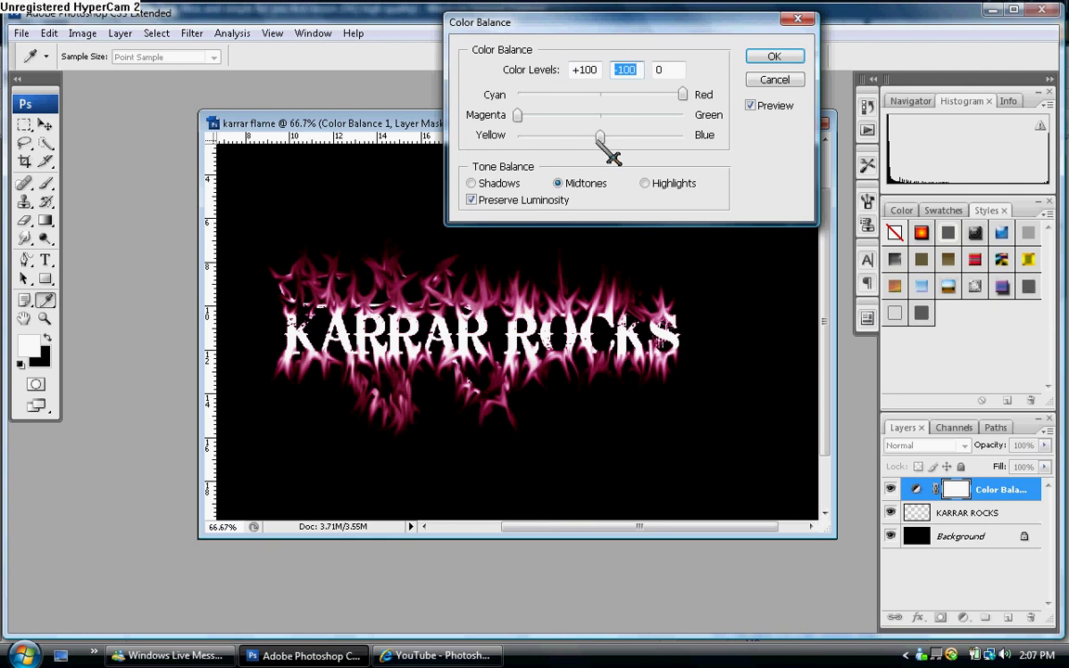
left_click_drag(600, 136, 406, 143)
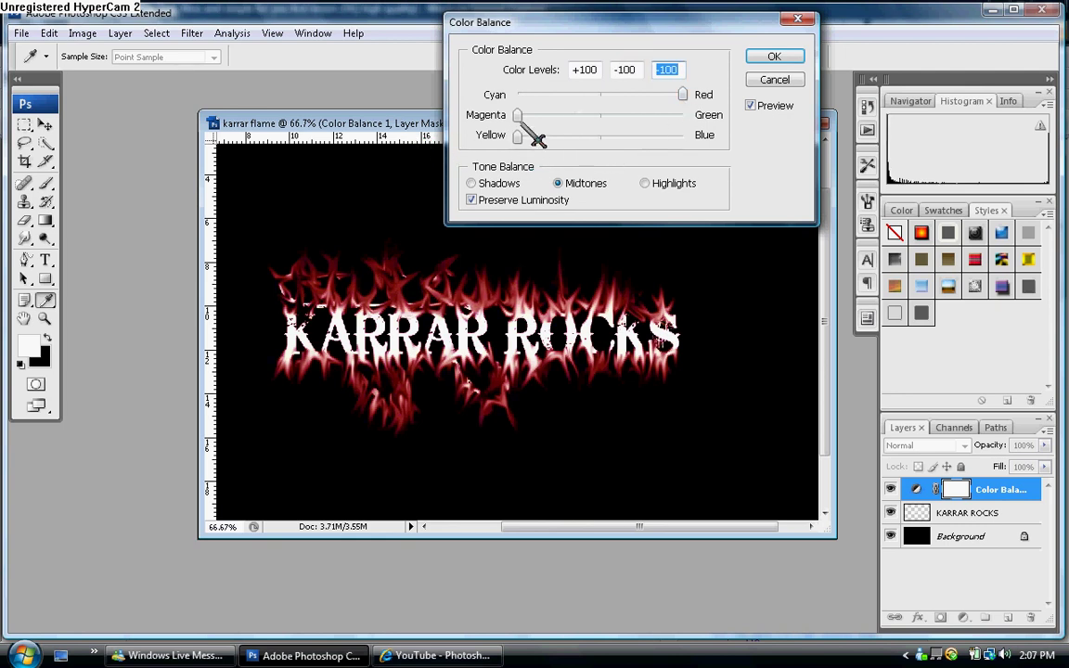
left_click_drag(517, 115, 419, 105)
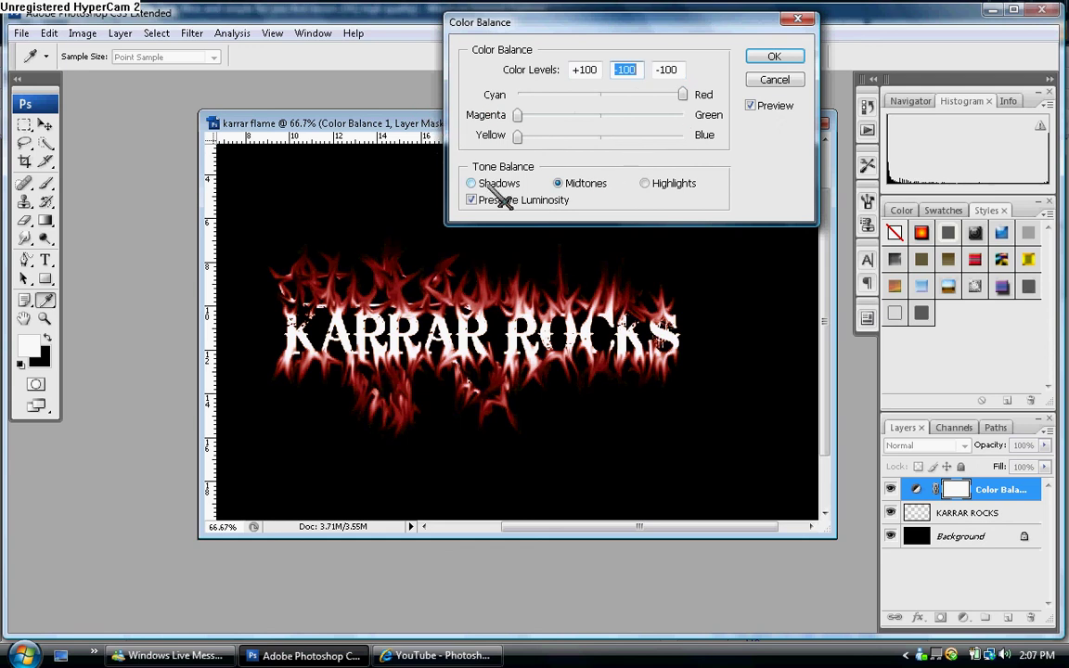
Step: Set the shadows' color levels to +100, +62, -100 in the Color Balance adjustment
left_click(474, 183)
left_click_drag(606, 138, 460, 155)
left_click_drag(600, 95, 711, 108)
left_click_drag(600, 115, 651, 118)
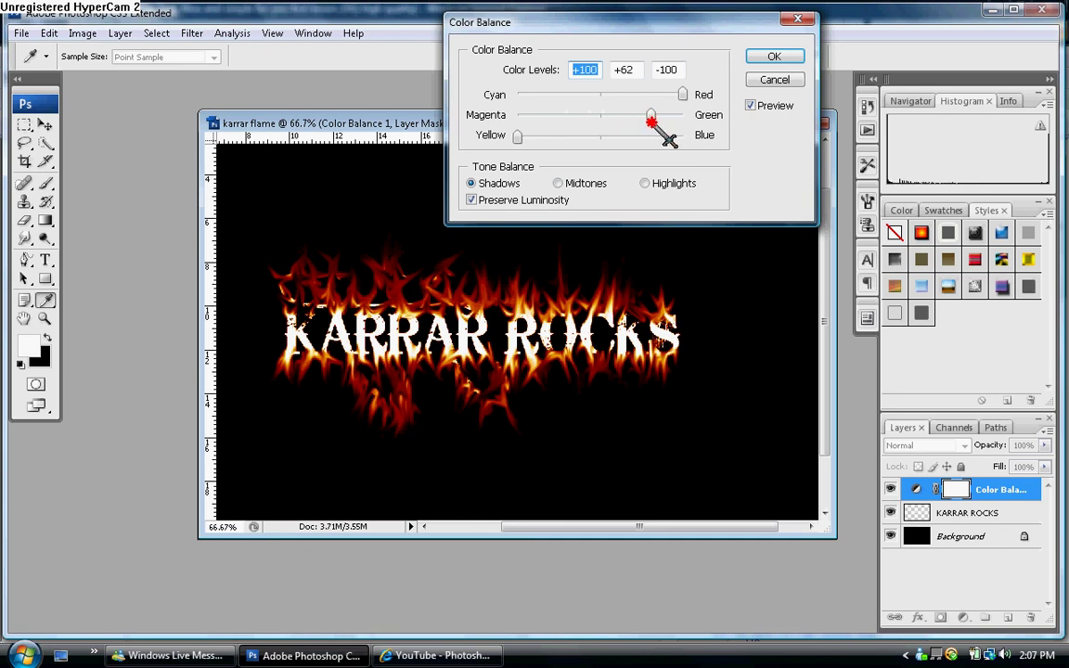
Step: Set the highlights' color levels to +49, -3, -22 and apply the Color Balance adjustment
left_click(648, 185)
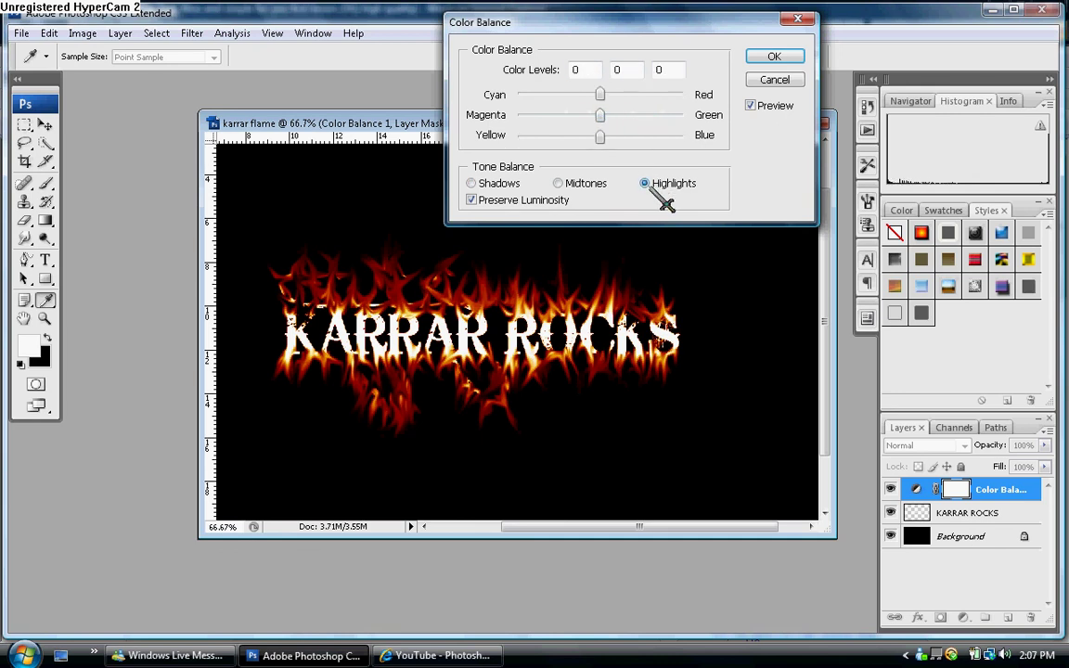
left_click_drag(601, 96, 582, 137)
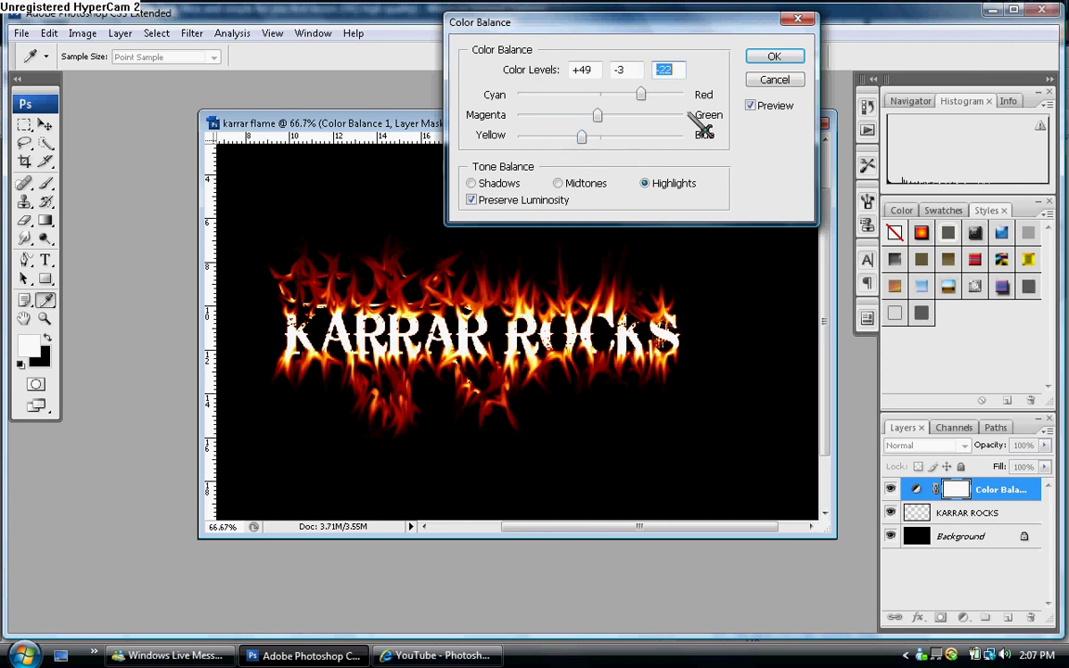
left_click(761, 56)
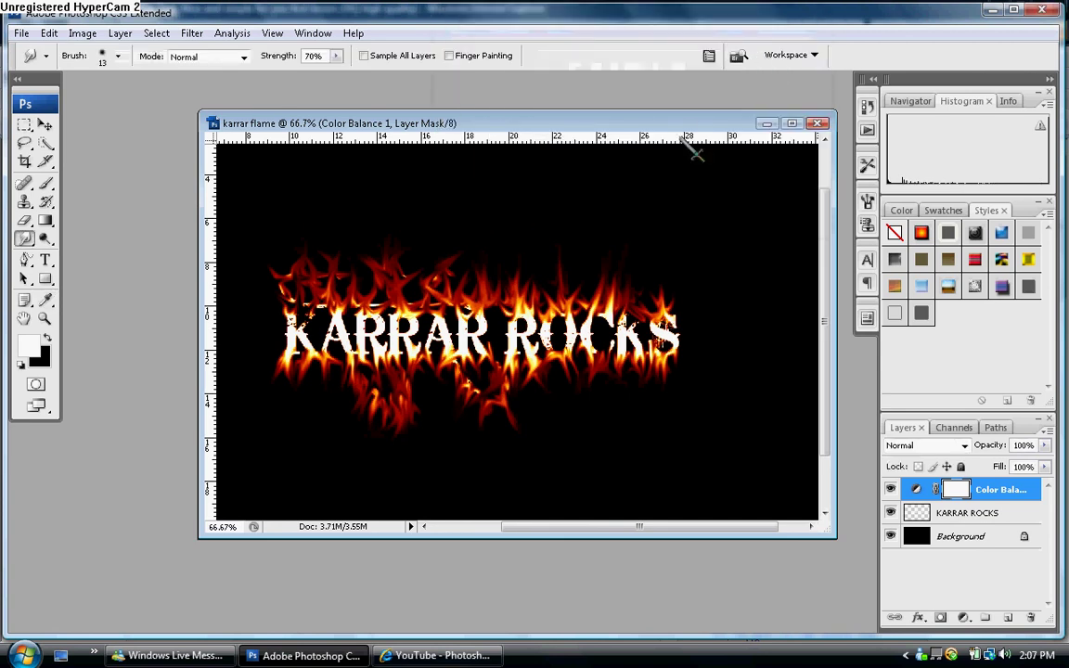
Step: Move and resize the new flame document's window to uncover the bleeding fire document behind it, keeping the whole lettering in view
left_click_drag(461, 130, 232, 109)
left_click_drag(492, 109, 492, 180)
left_click_drag(611, 268, 478, 269)
left_click_drag(302, 177, 420, 126)
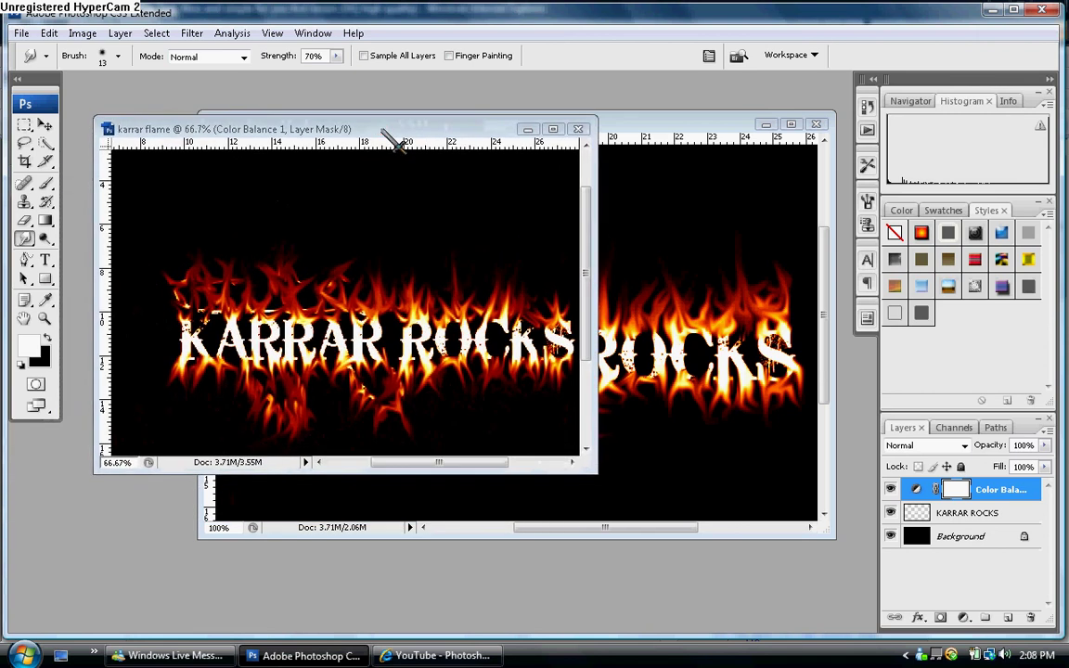
left_click_drag(96, 199, 67, 199)
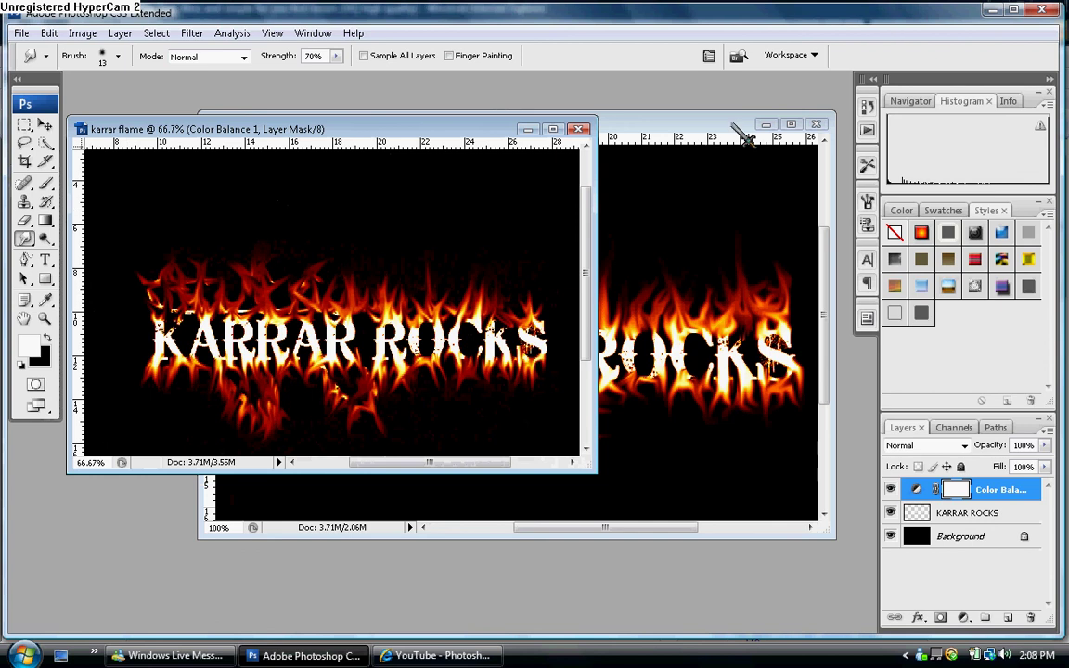
Step: Narrow the bleeding fire document's window and place it beside the new flame document to compare the two fire effects
left_click_drag(698, 128, 579, 120)
left_click_drag(79, 269, 120, 269)
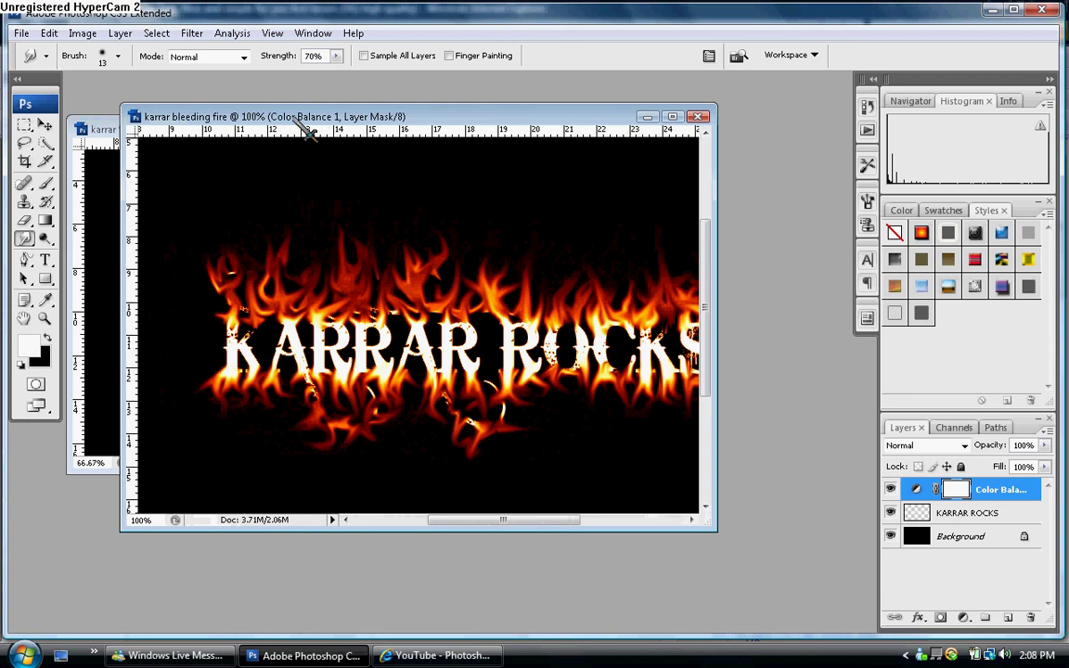
left_click_drag(296, 119, 575, 99)
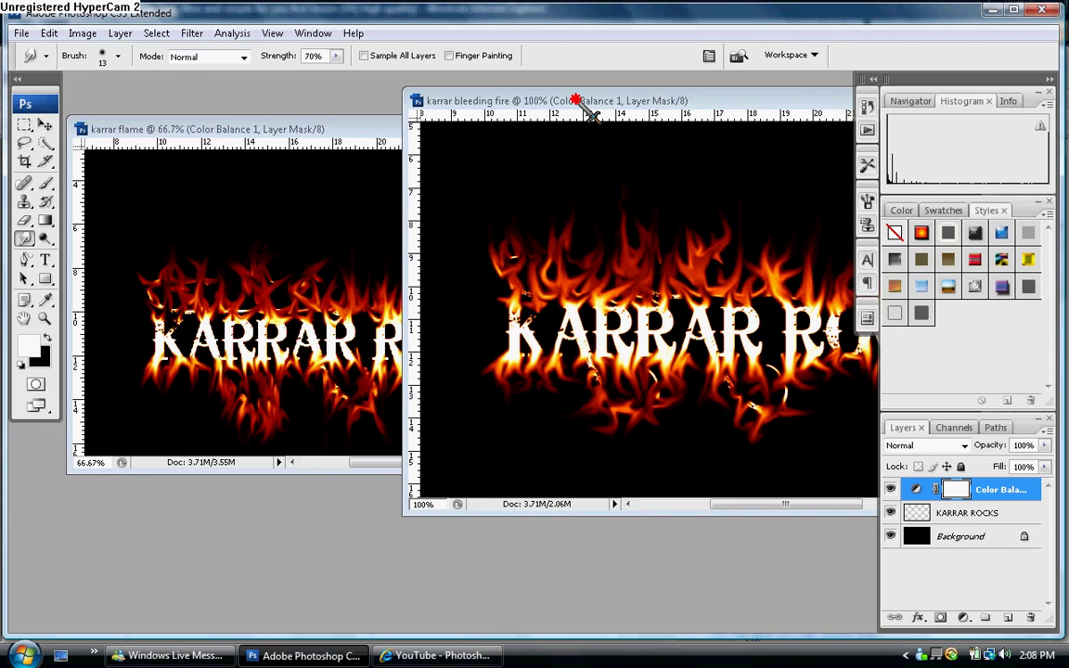
left_click_drag(576, 99, 541, 91)
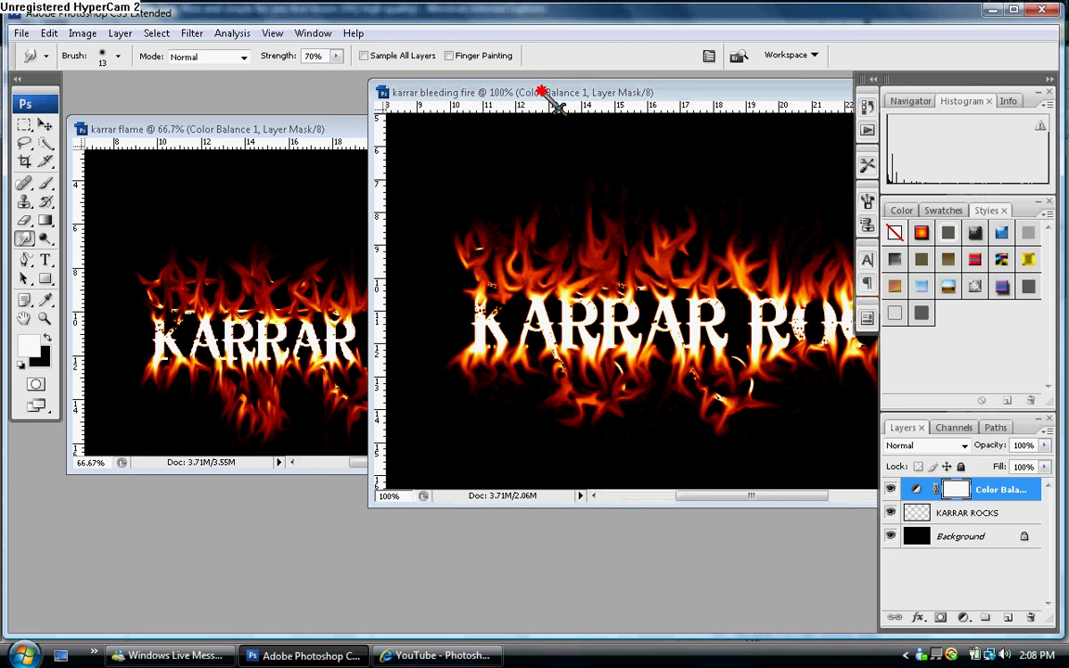
left_click_drag(541, 91, 539, 86)
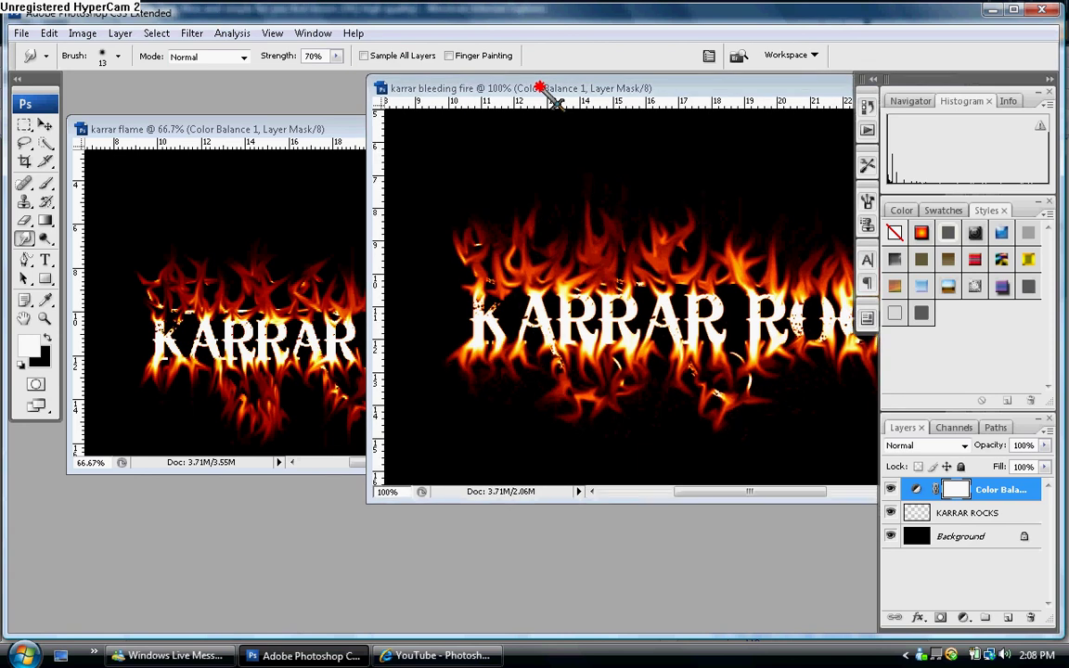